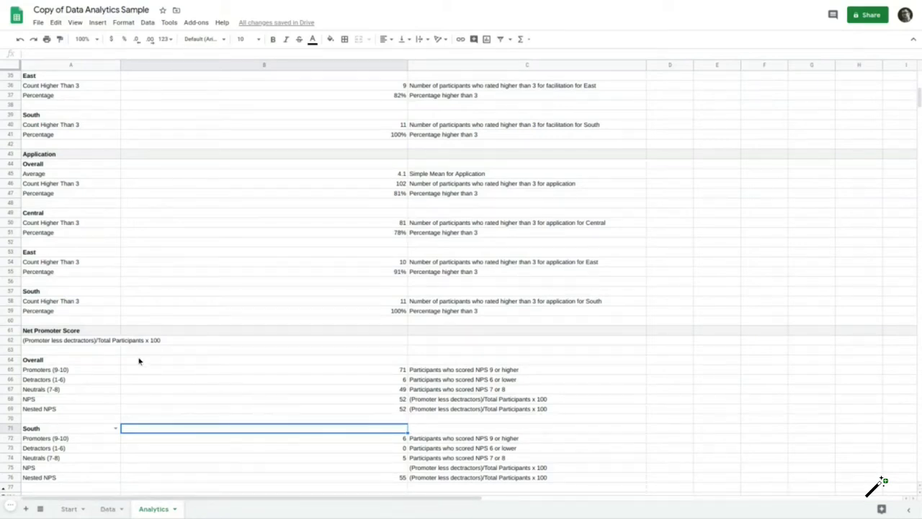
In the lower copy of the analytics, set the Facilitation Techniques region selector to Central and the Application one to East.
scroll(147, 285, "up", 5)
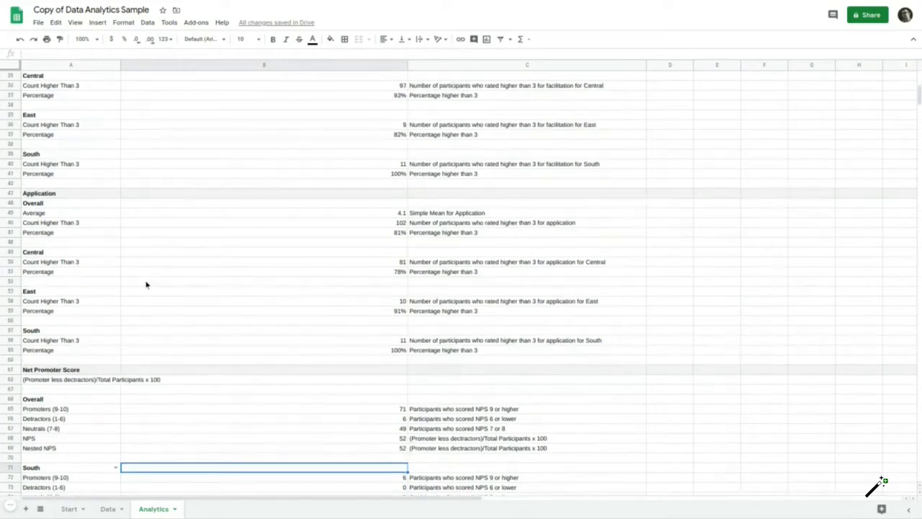
scroll(147, 286, "up", 3)
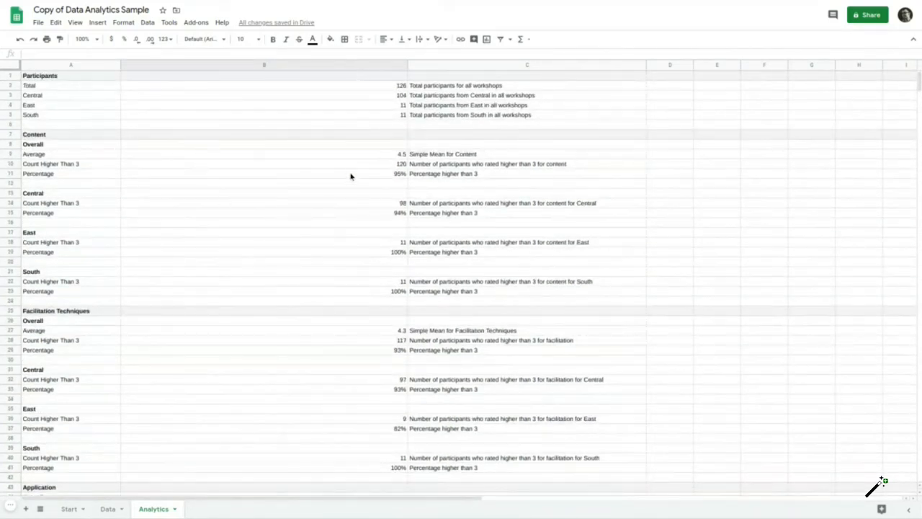
scroll(346, 179, "down", 7)
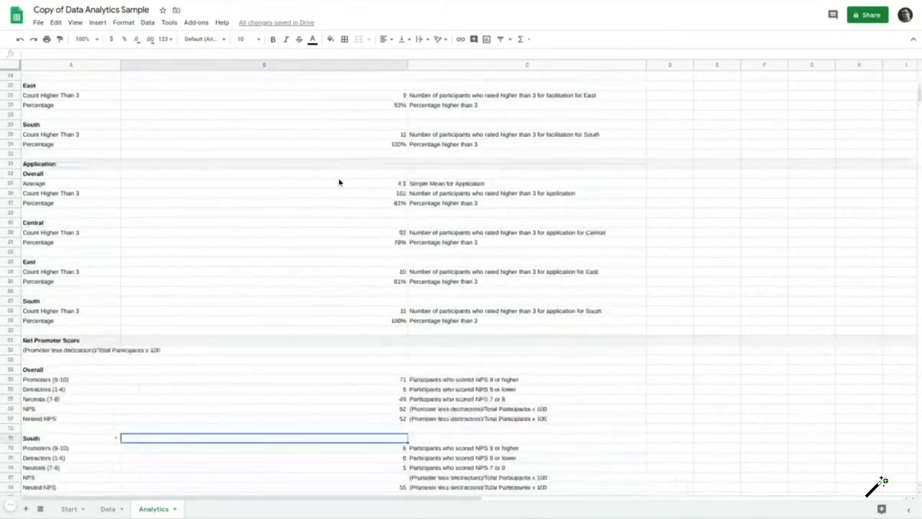
scroll(339, 182, "down", 10)
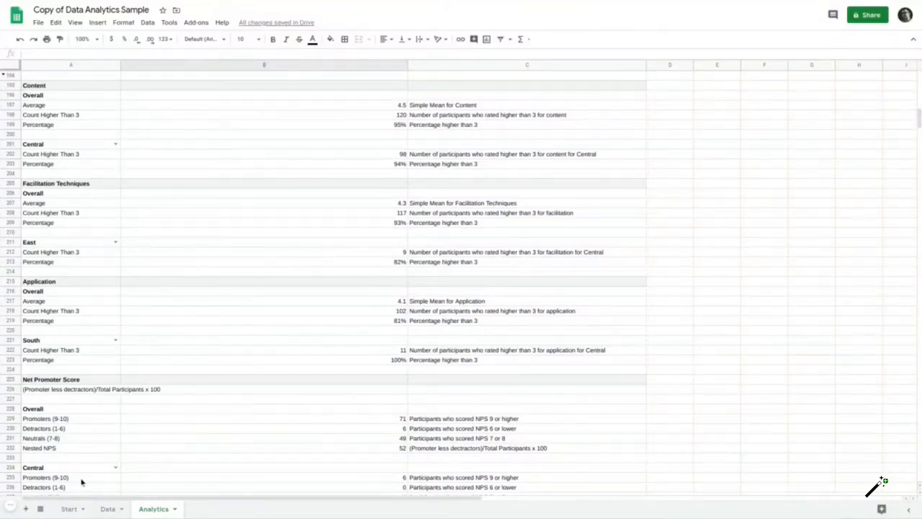
left_click(115, 340)
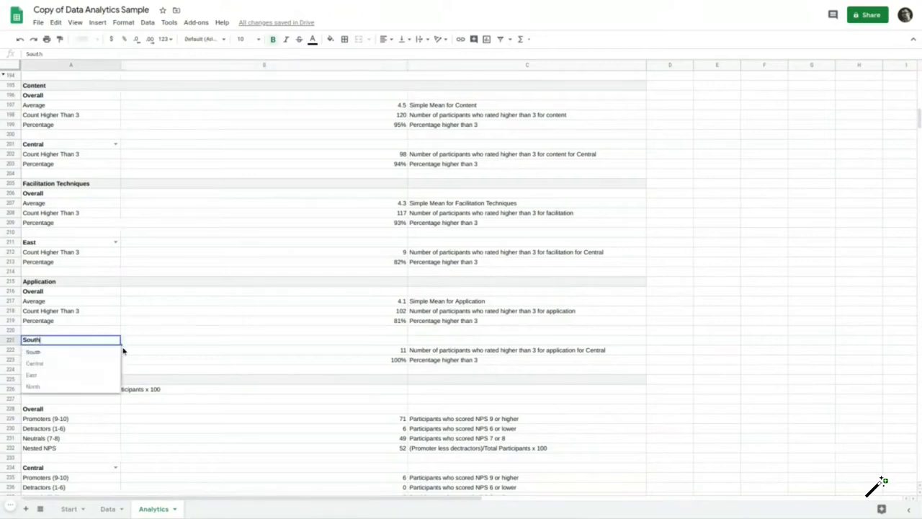
left_click(200, 334)
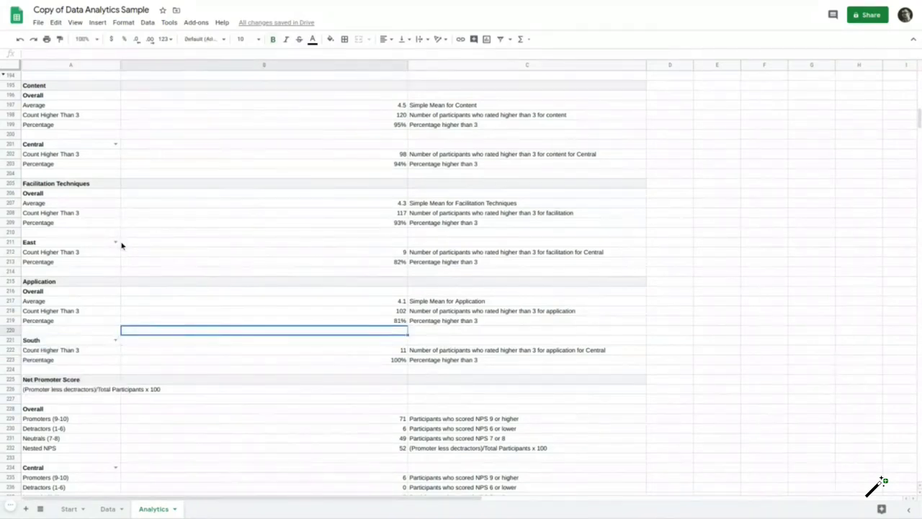
left_click(115, 242)
left_click(84, 268)
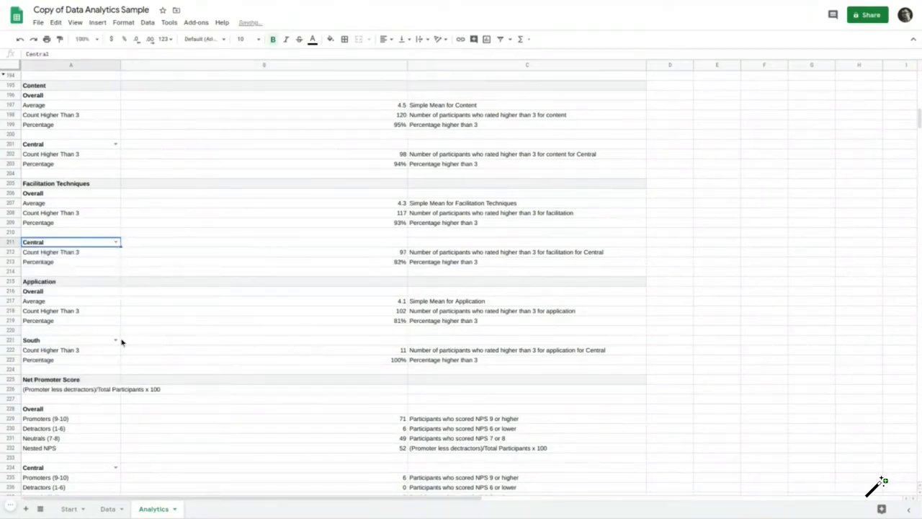
left_click(115, 340)
left_click(83, 379)
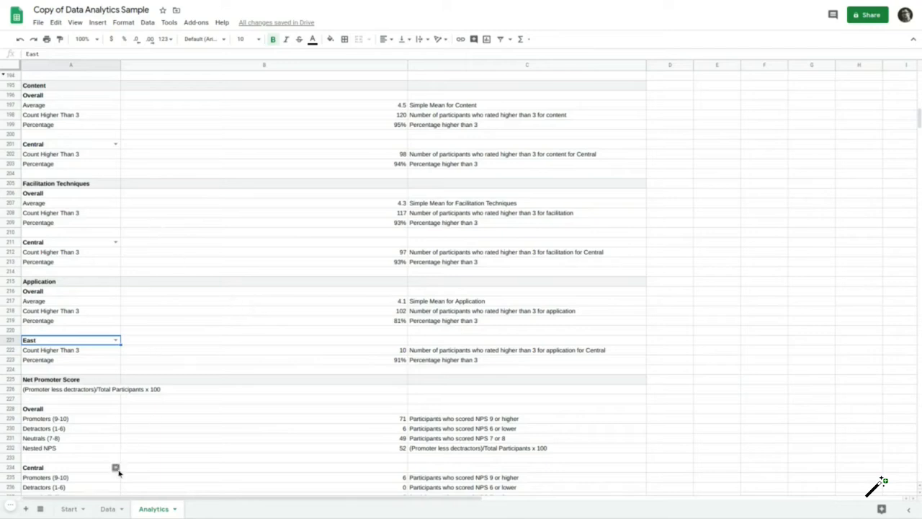
Add a Regional heading in A78 of the Analytics sheet, with the same row formatting as the Net Promoter Score heading.
left_click(100, 511)
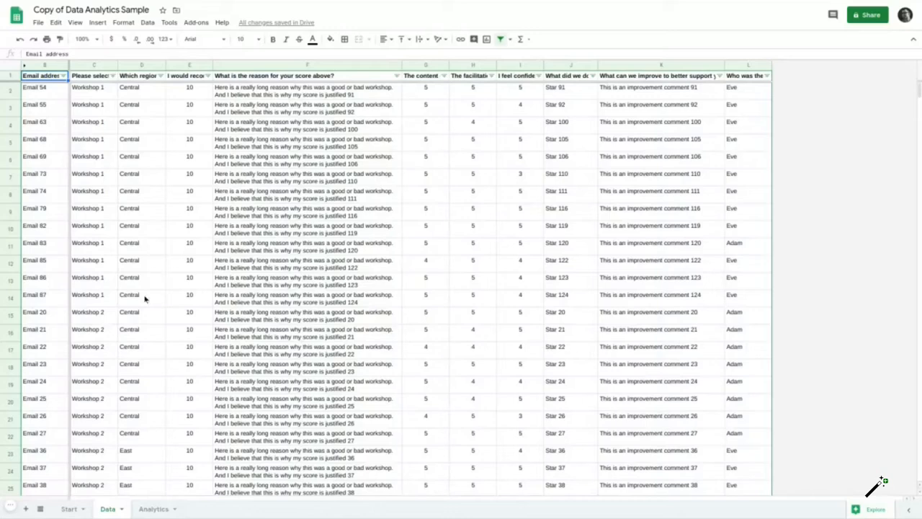
left_click(150, 510)
type("Regional")
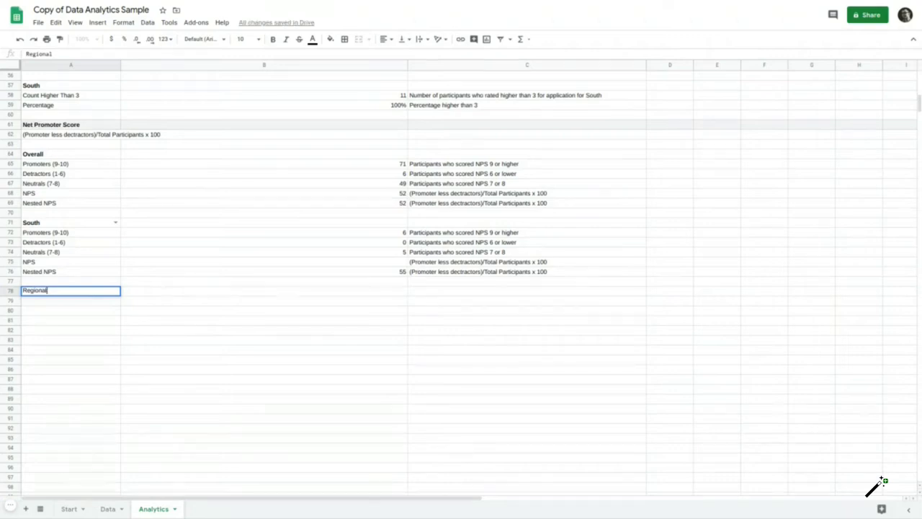
key("Return")
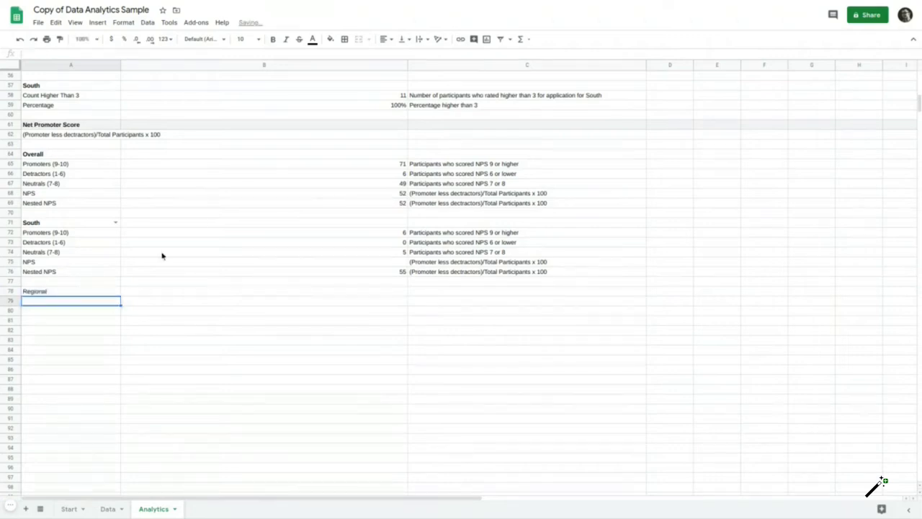
left_click(75, 292)
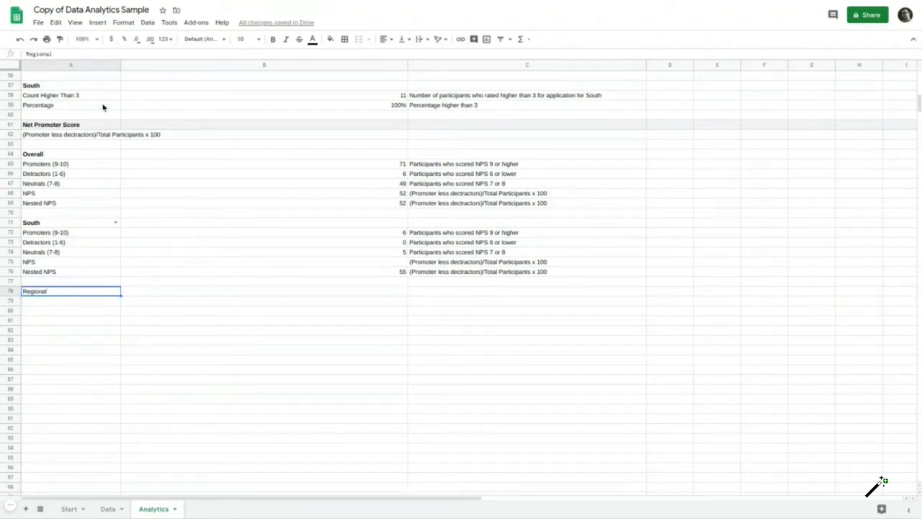
left_click(11, 124)
key("ctrl+c")
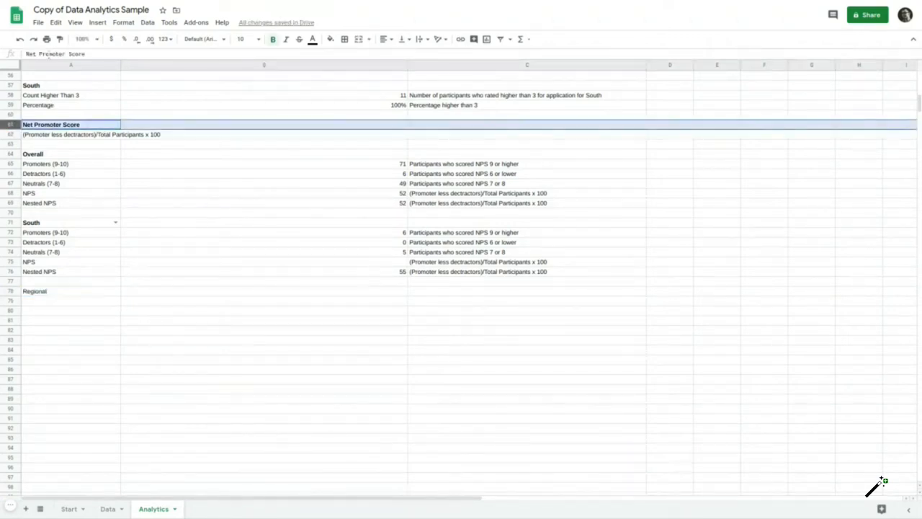
left_click(51, 291)
key("ctrl+alt+v")
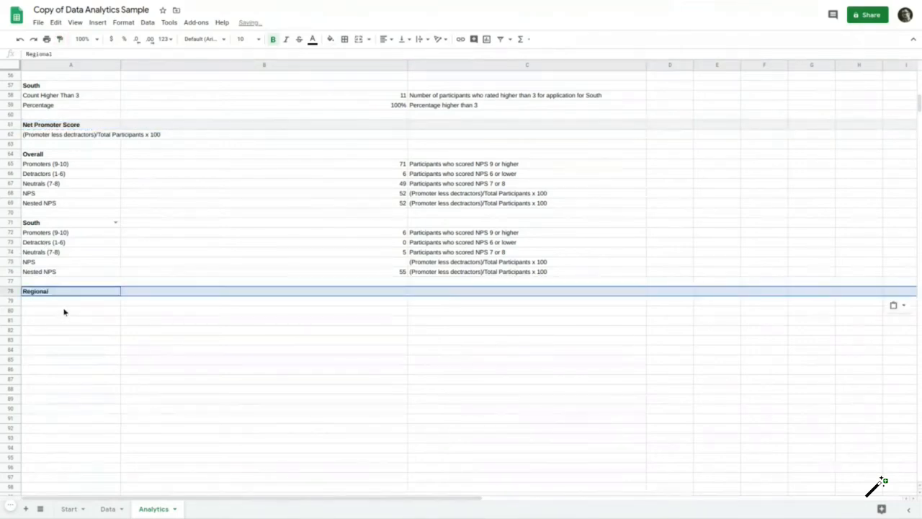
Enter the labels Workshop in A79 and Region in A80 under the Regional heading.
left_click(74, 301)
type("Work")
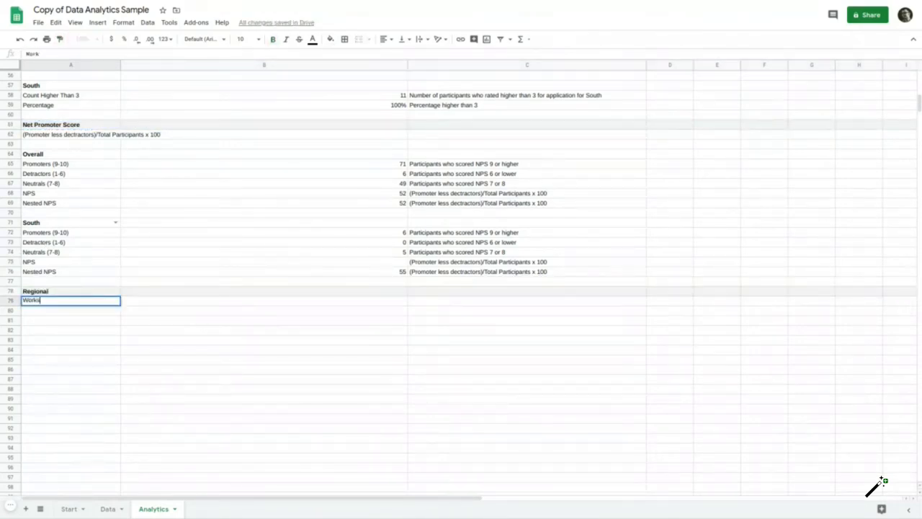
type("shop")
key("Return")
type("Regional")
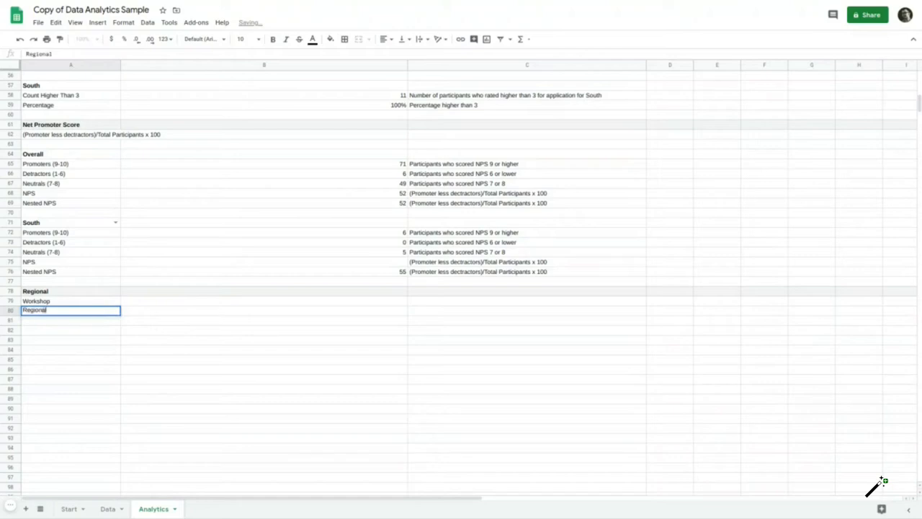
key("Tab")
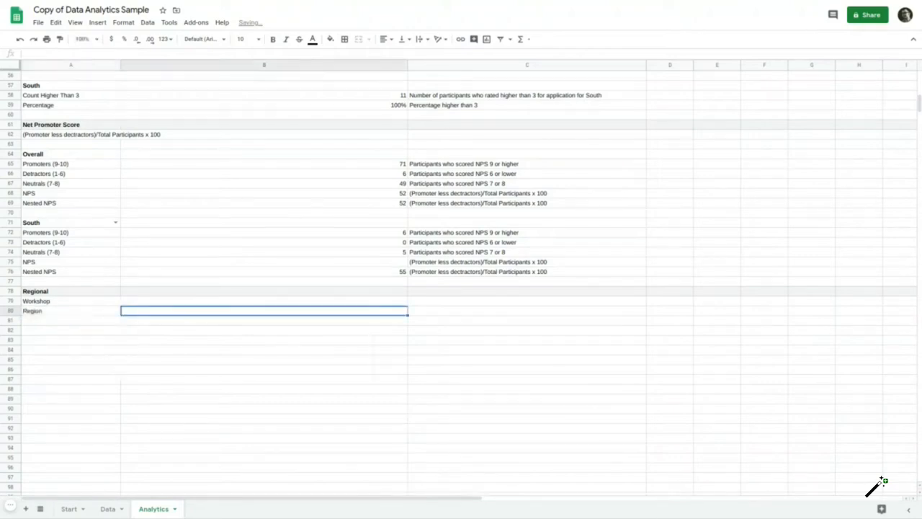
Add data validation to B79 with a dropdown list from the range Workshop.
right_click(380, 304)
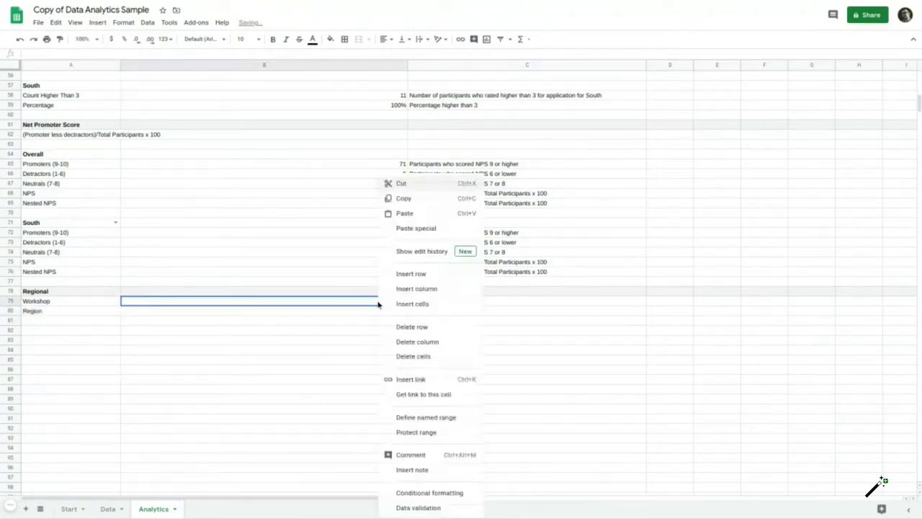
left_click(461, 507)
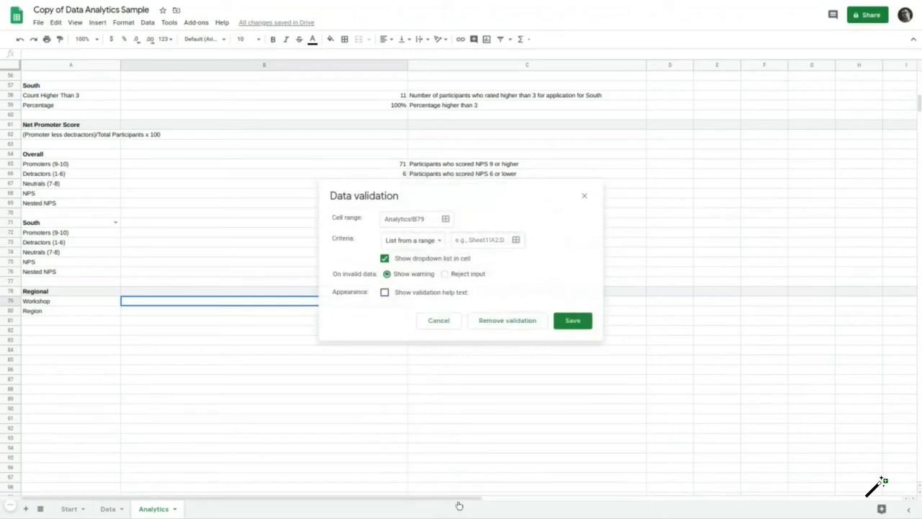
left_click(487, 240)
type("Workshop")
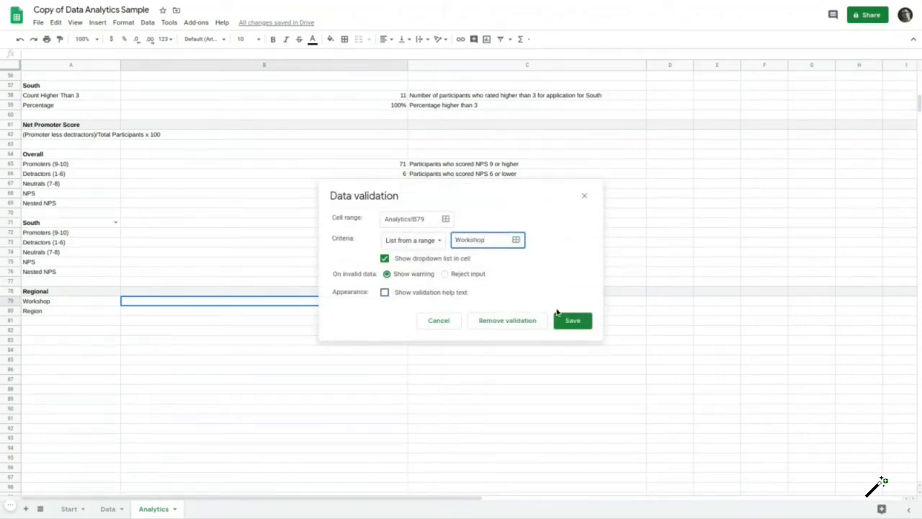
left_click(559, 317)
Add data validation to B80 with a dropdown list from the range Region, and check the choices in both dropdowns.
right_click(252, 314)
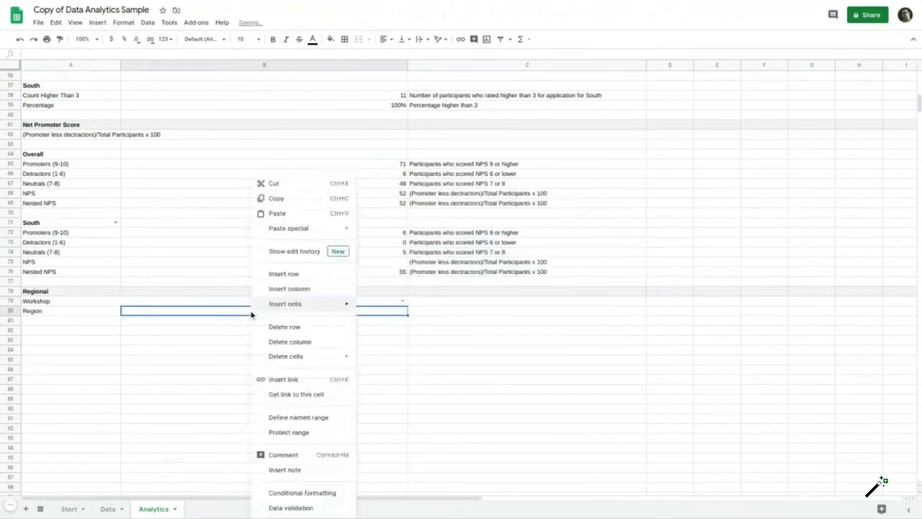
left_click(294, 507)
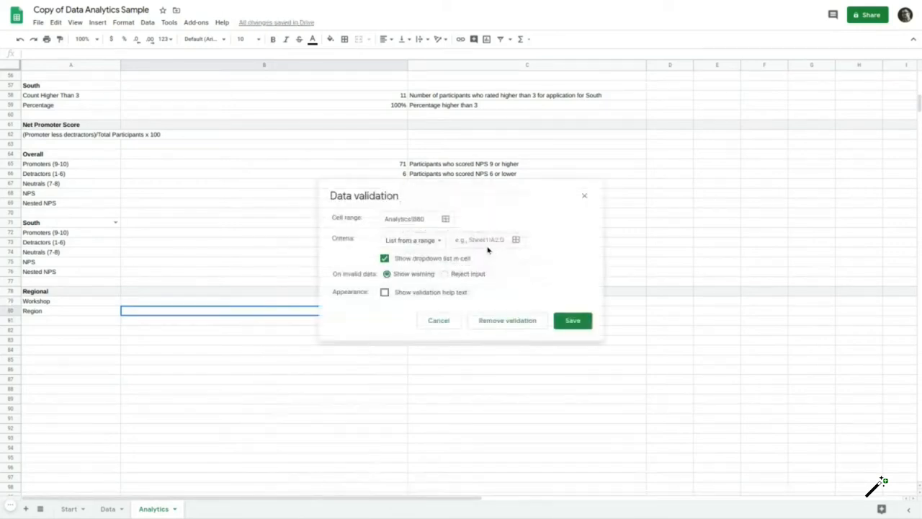
left_click(488, 244)
type("Region")
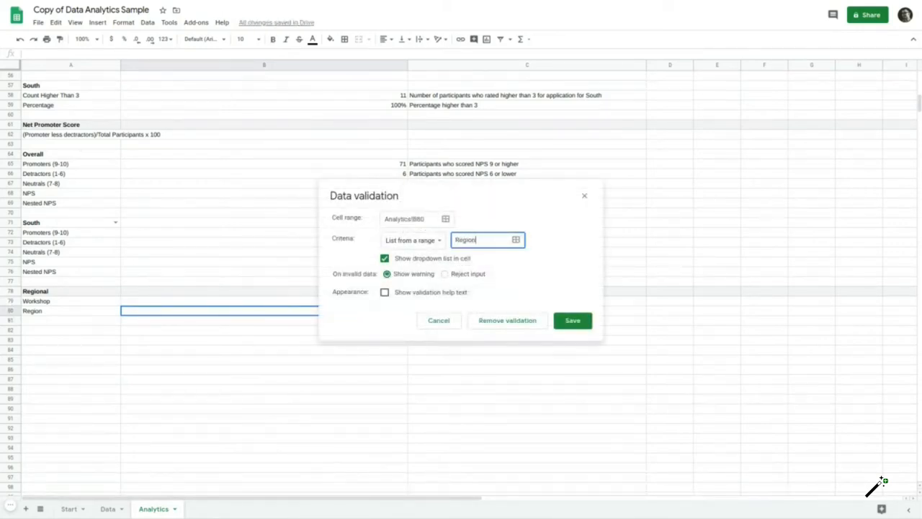
left_click(573, 320)
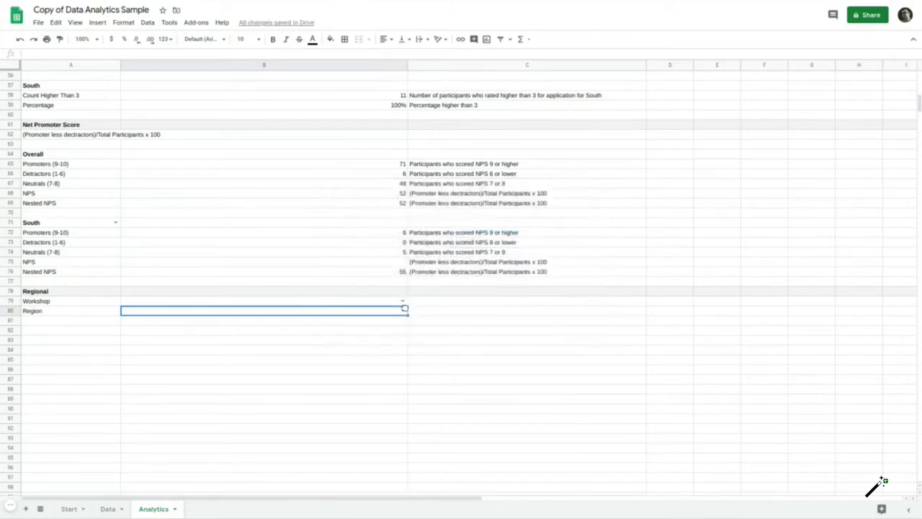
left_click(404, 310)
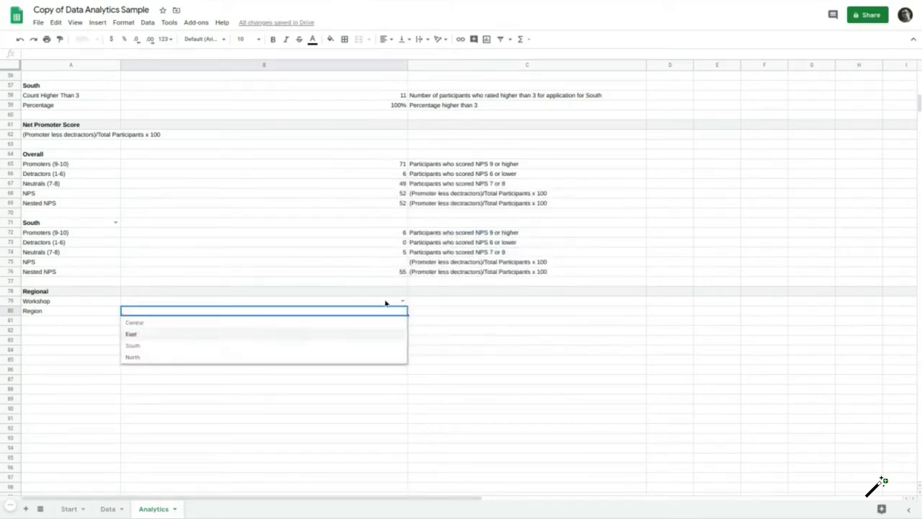
left_click(403, 301)
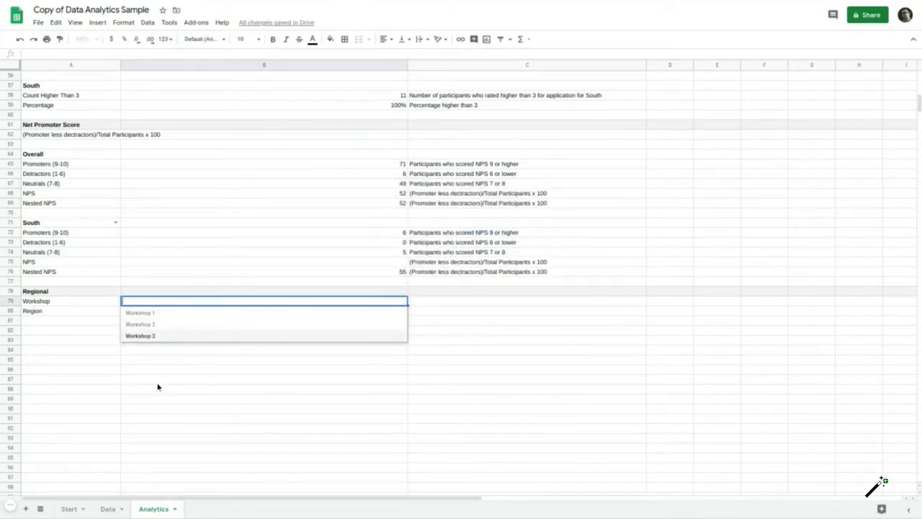
left_click(133, 361)
Enter the label Number of participants in A83.
left_click(78, 340)
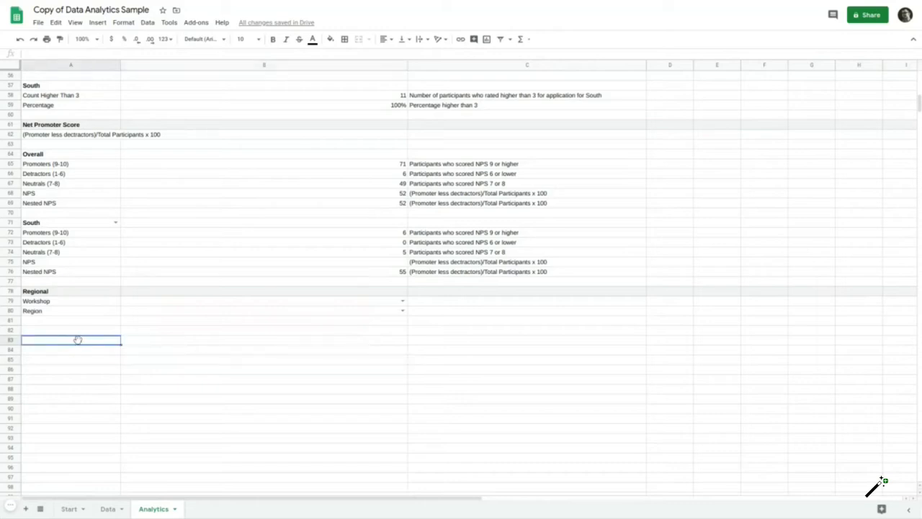
type("Number")
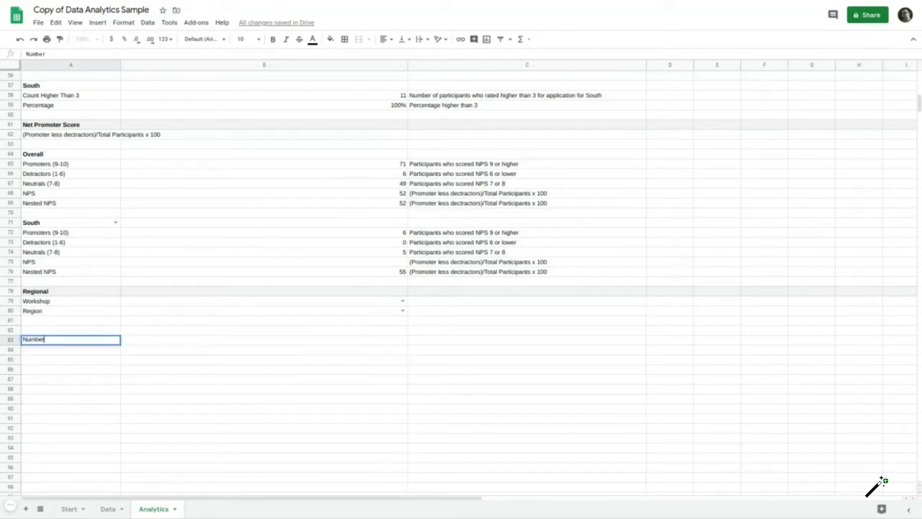
type(" of participants")
key("Tab")
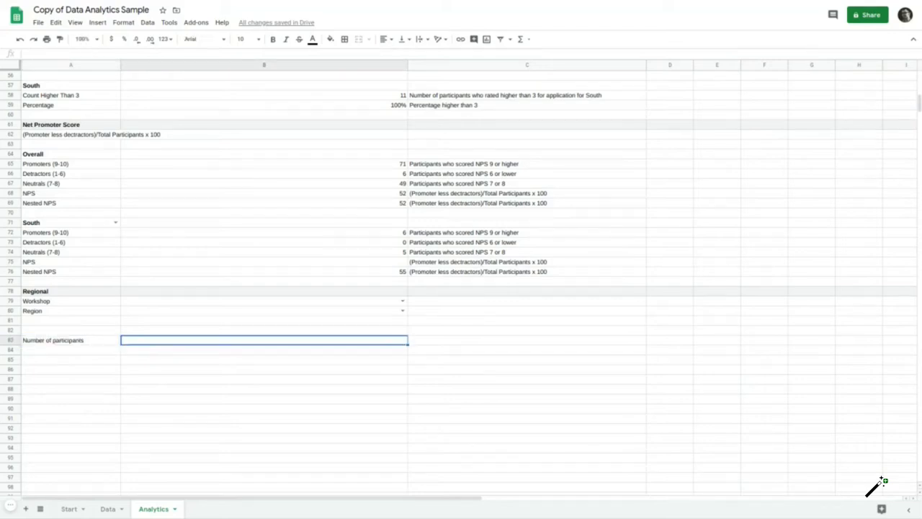
Enter the formula =countifs(Workshop,B79,Region,B80) in B83 to count the participants.
type("=countif")
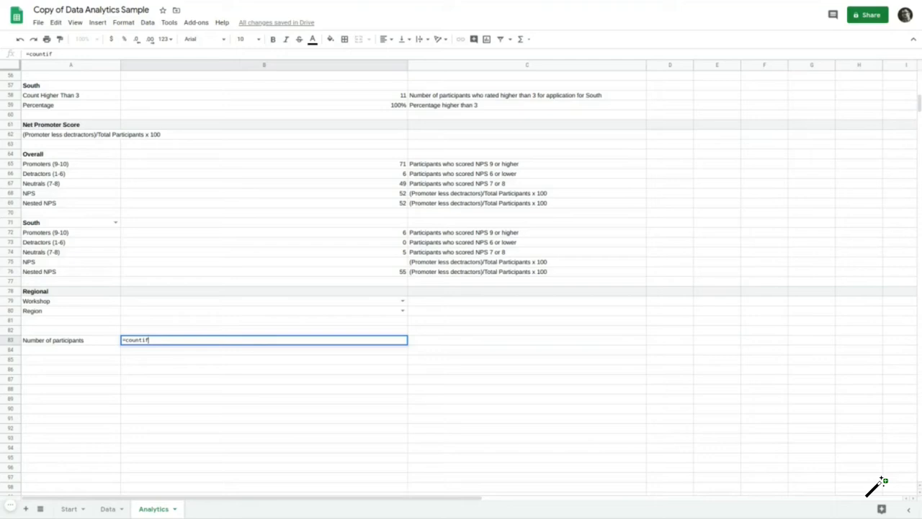
type("s(")
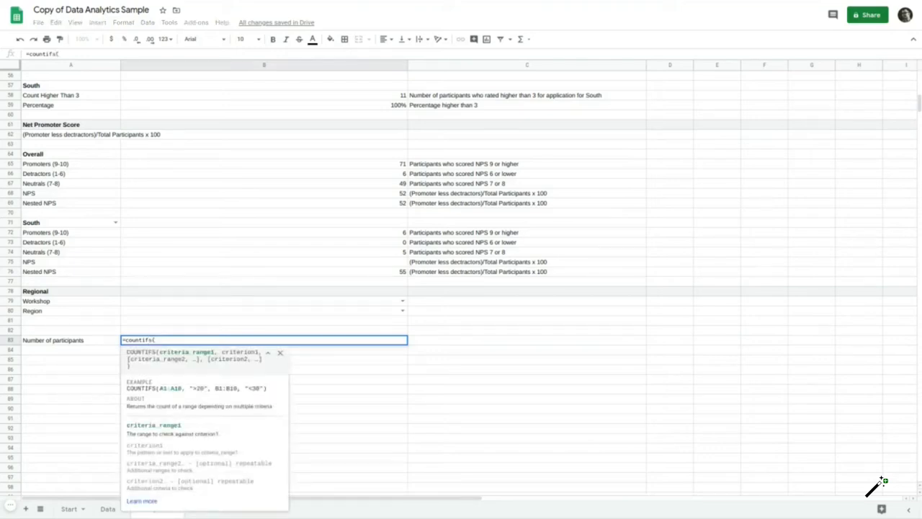
type("Workshop,")
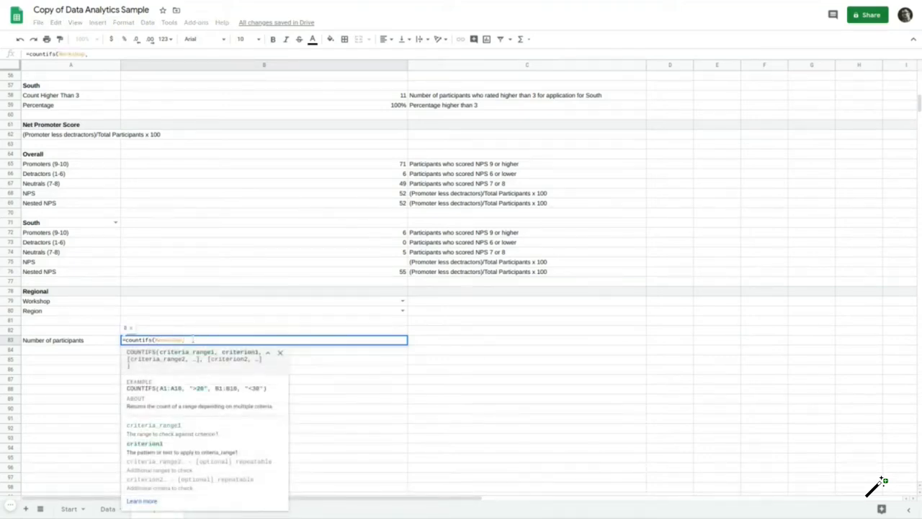
left_click(254, 301)
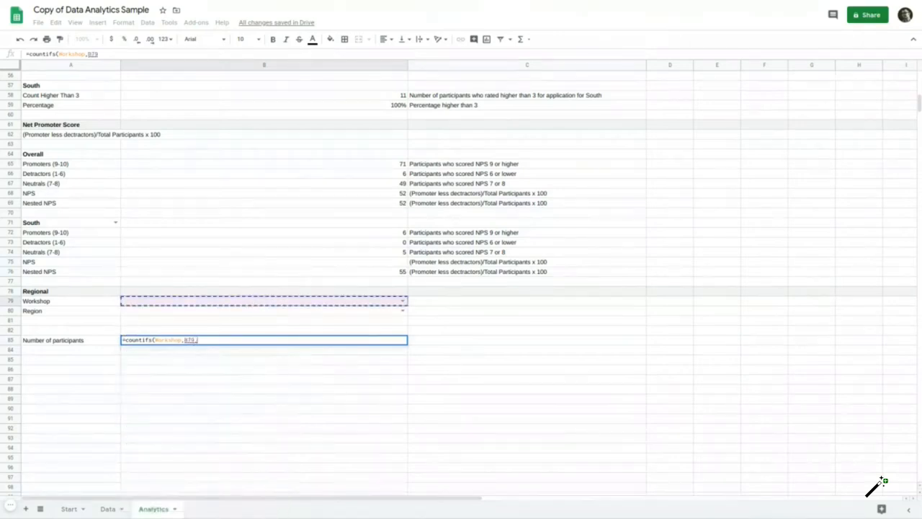
type(",Region,")
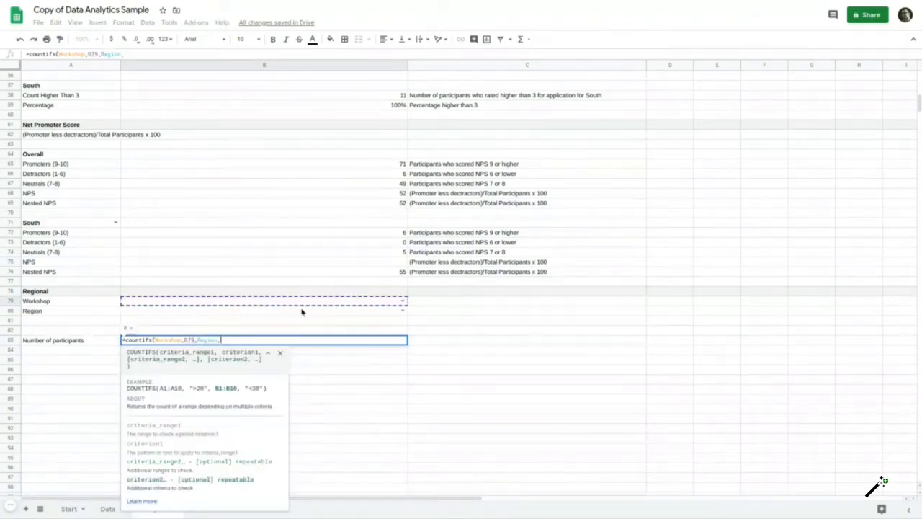
left_click(304, 311)
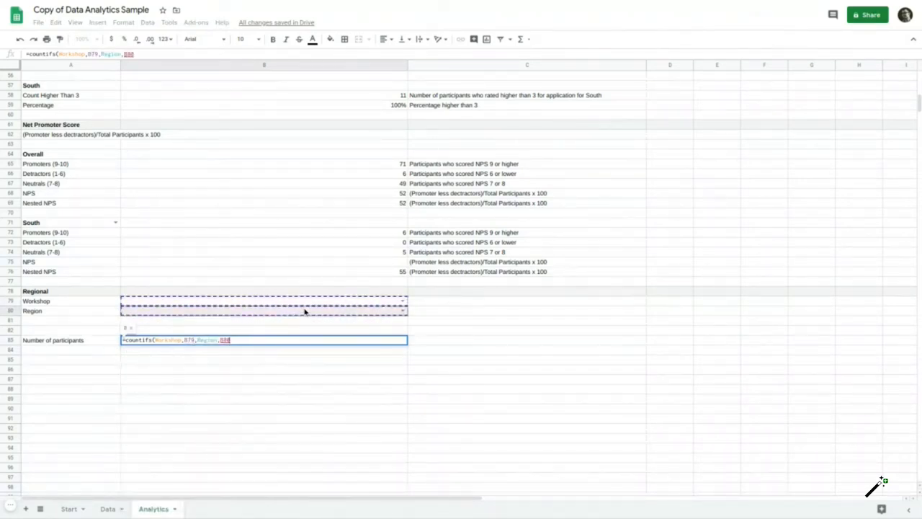
key("Return")
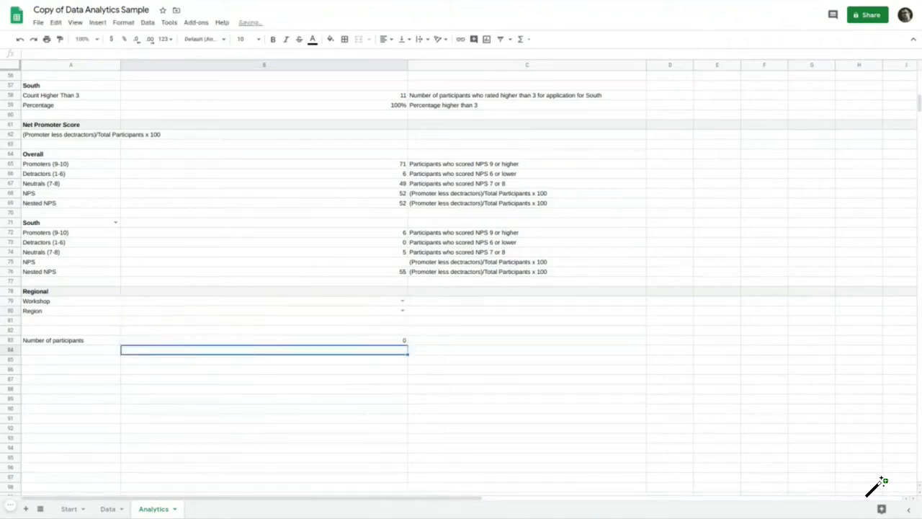
Choose Central as the region in B80 and Workshop 1 in B79 to test the participant count.
left_click(402, 310)
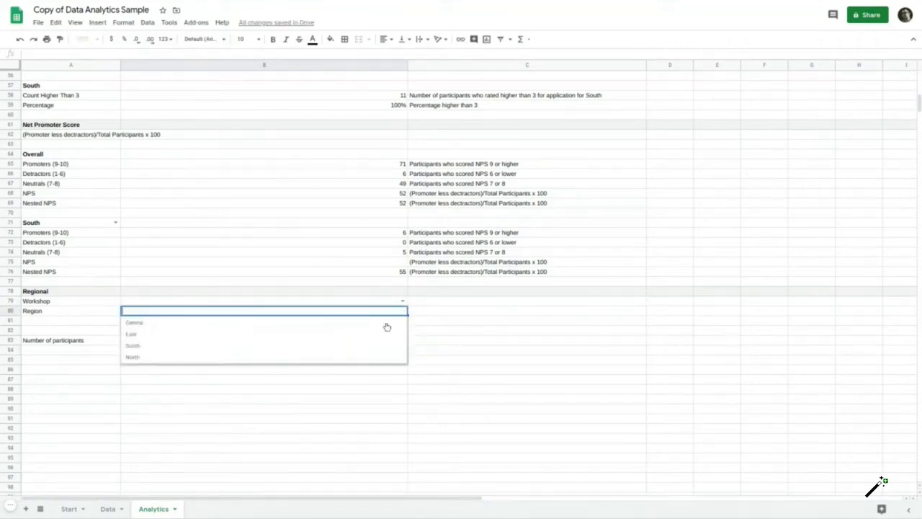
left_click(366, 323)
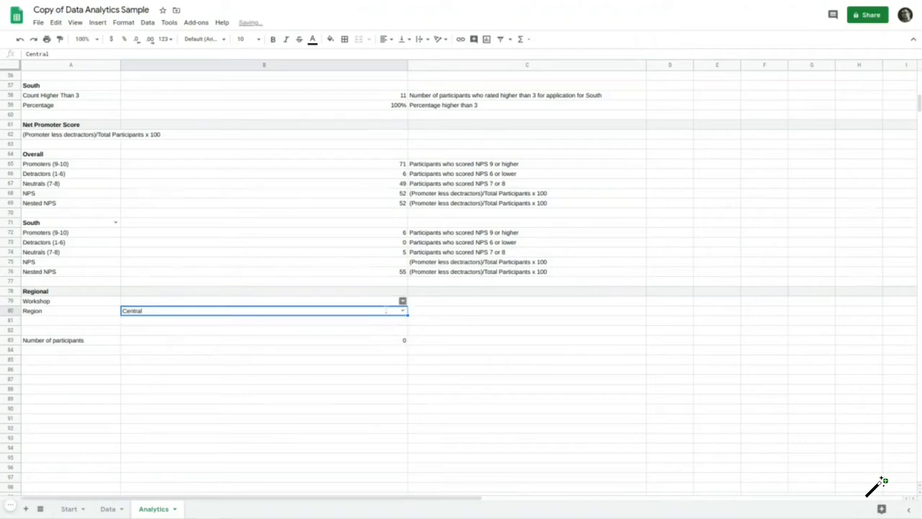
left_click(402, 301)
left_click(362, 315)
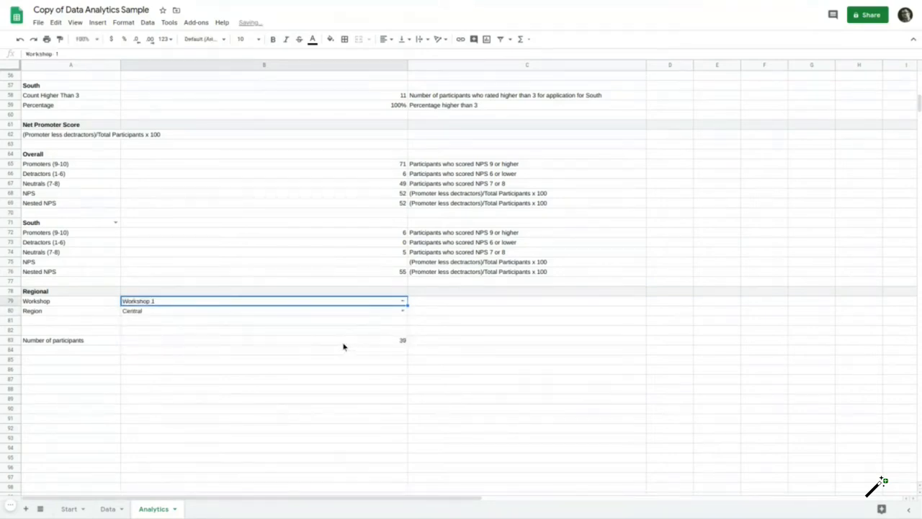
left_click(345, 343)
Switch the region in B80 to East and the workshop in B79 to Workshop 2.
left_click(403, 310)
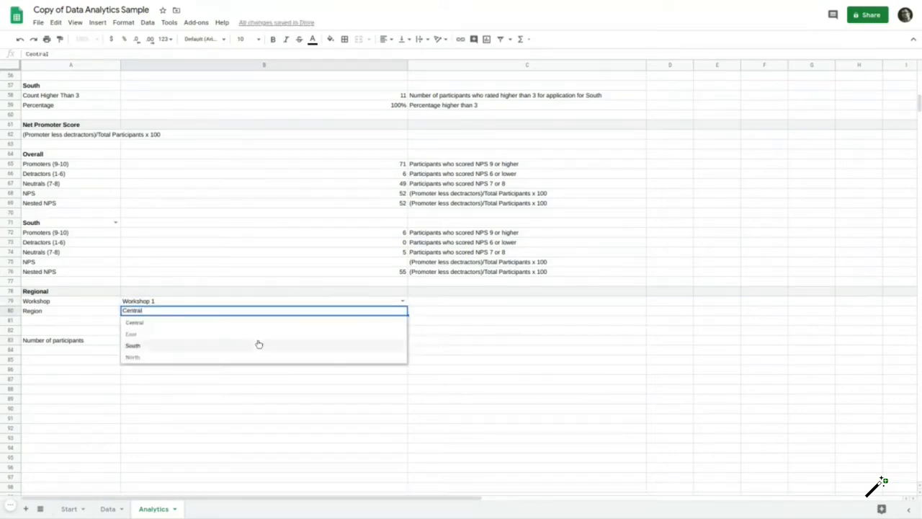
left_click(349, 334)
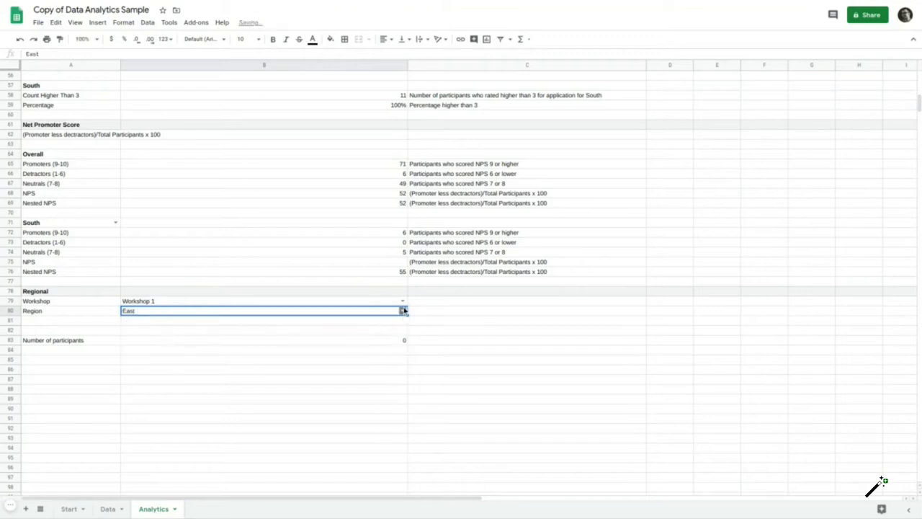
left_click(403, 301)
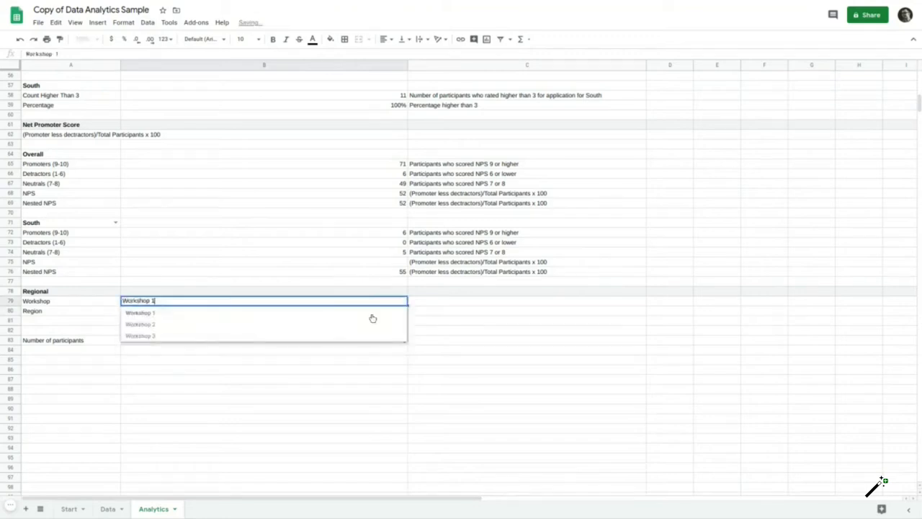
left_click(303, 323)
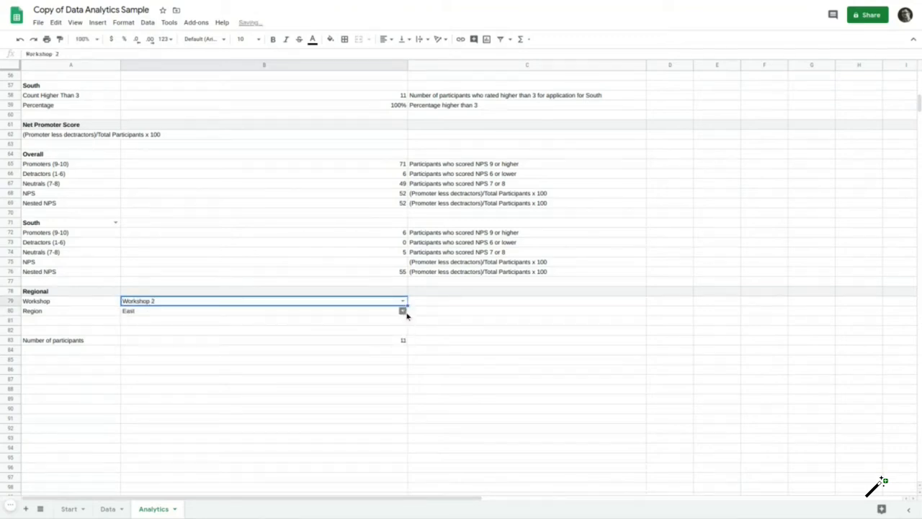
Make both cell references in the B83 formula absolute, as $B$79 and $B$80.
left_click(379, 338)
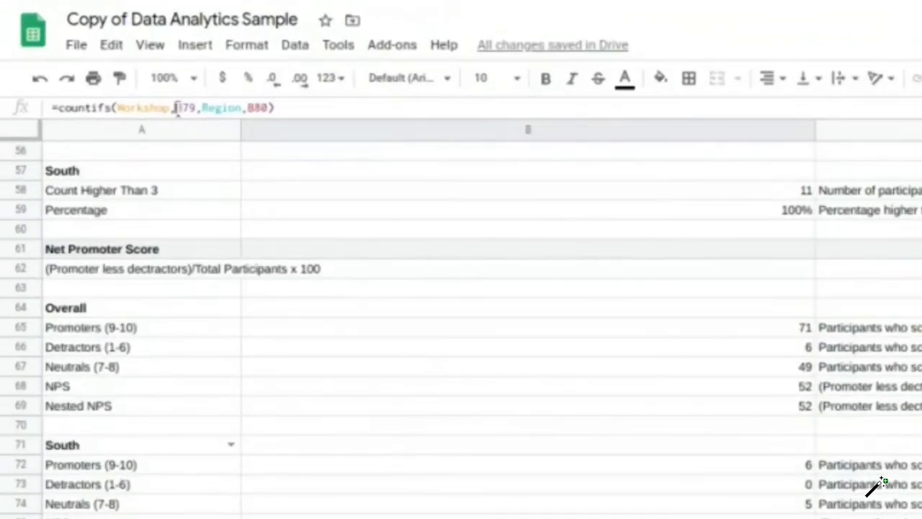
left_click(88, 53)
type("$")
left_click(190, 108)
type("$")
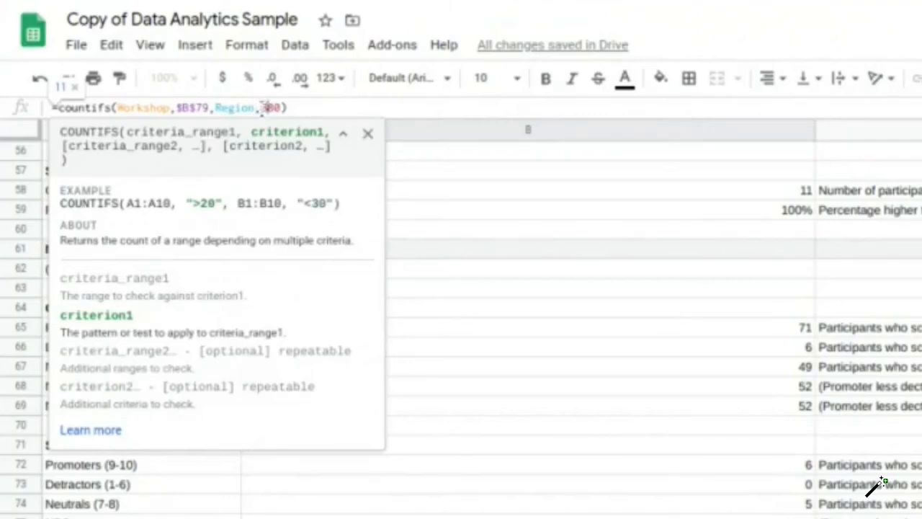
left_click(262, 110)
type("$")
left_click(278, 113)
type("$B$")
key("Return")
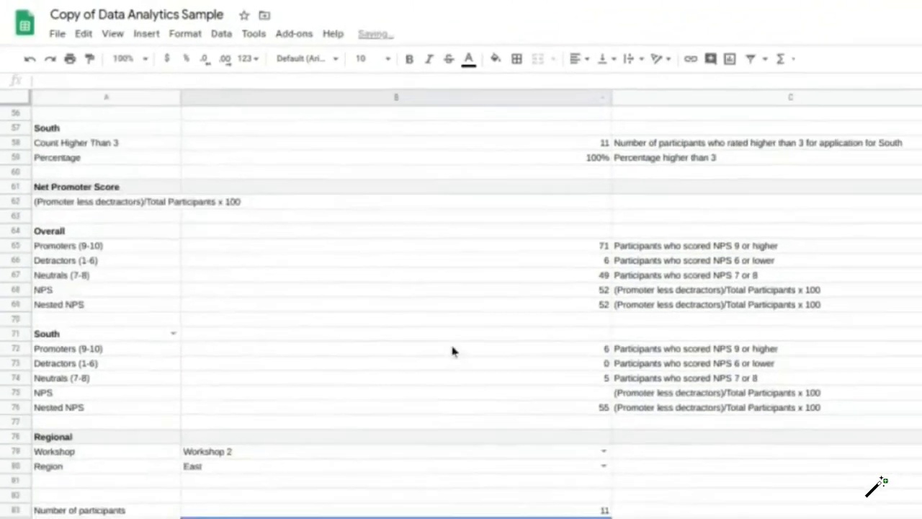
left_click(341, 342)
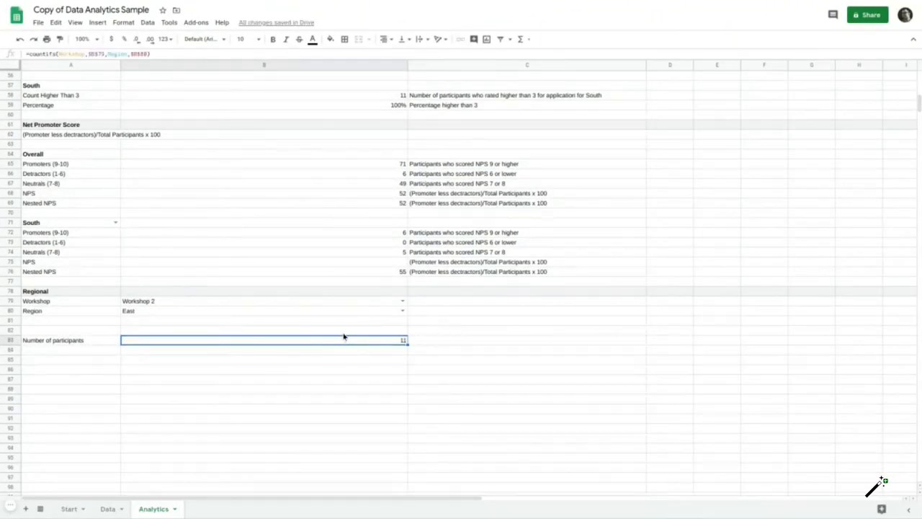
Clear the region in B80 and check the participant count in B83.
left_click(157, 314)
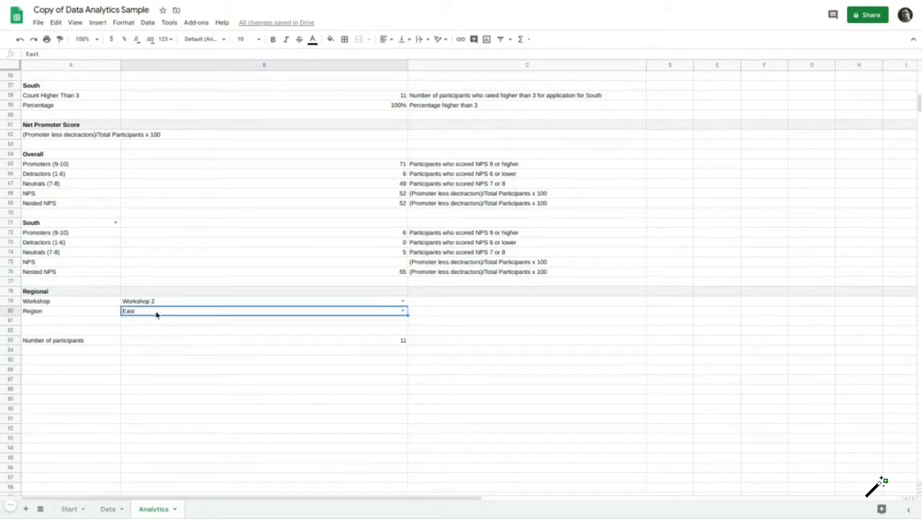
key("Delete")
left_click(364, 344)
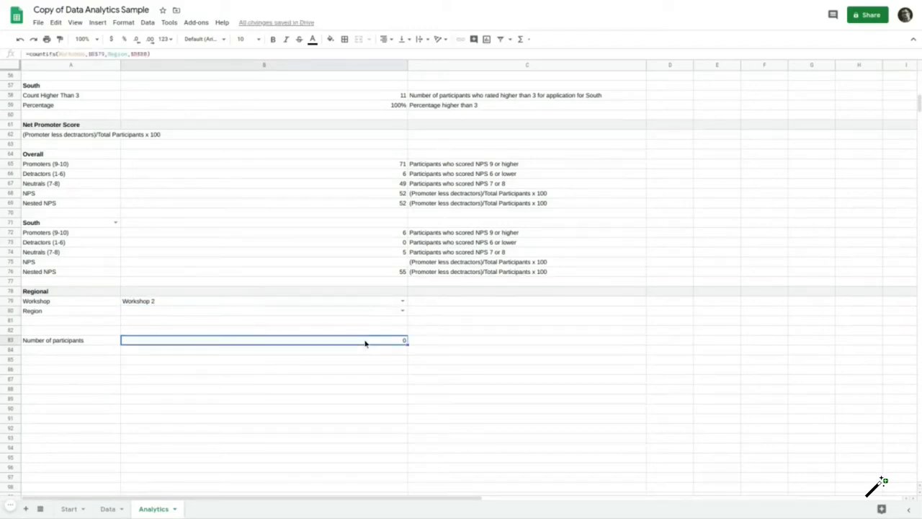
Try Central as the region in B80, clear it again, and compare the participant count in B83.
left_click(403, 313)
left_click(276, 323)
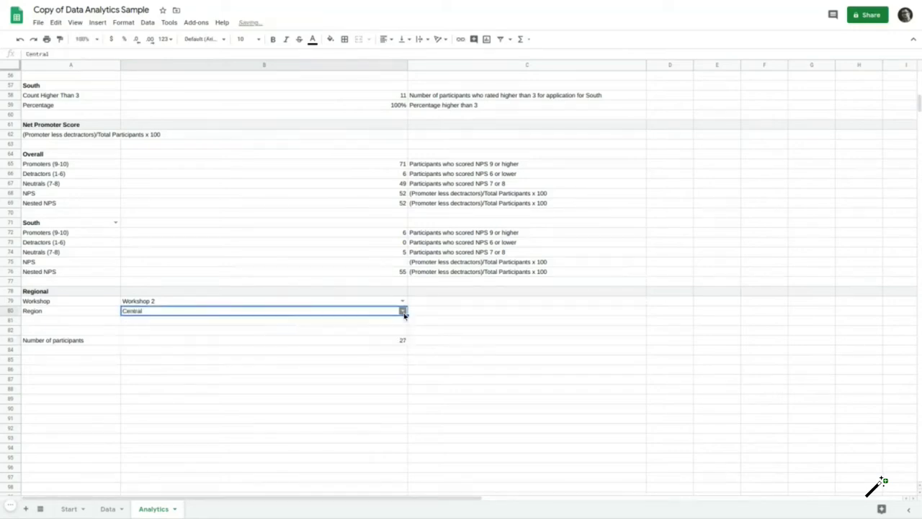
key("Delete")
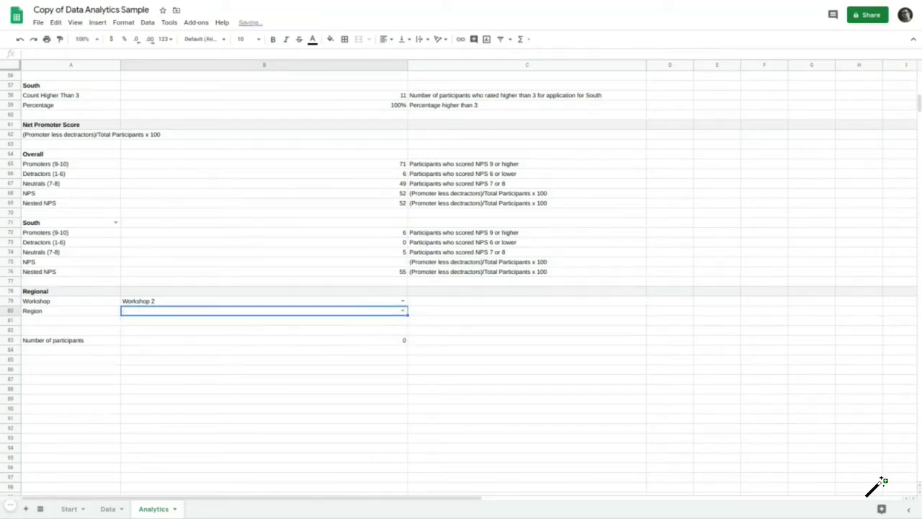
left_click(265, 341)
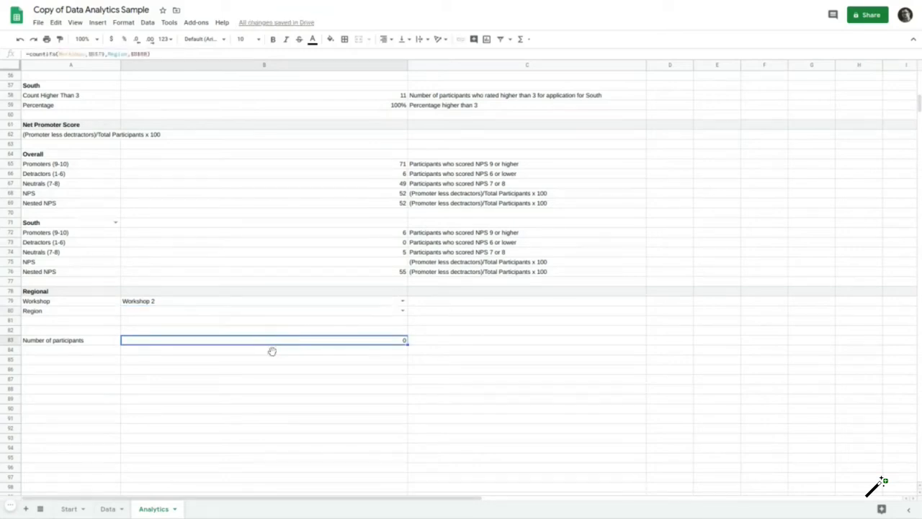
left_click(162, 314)
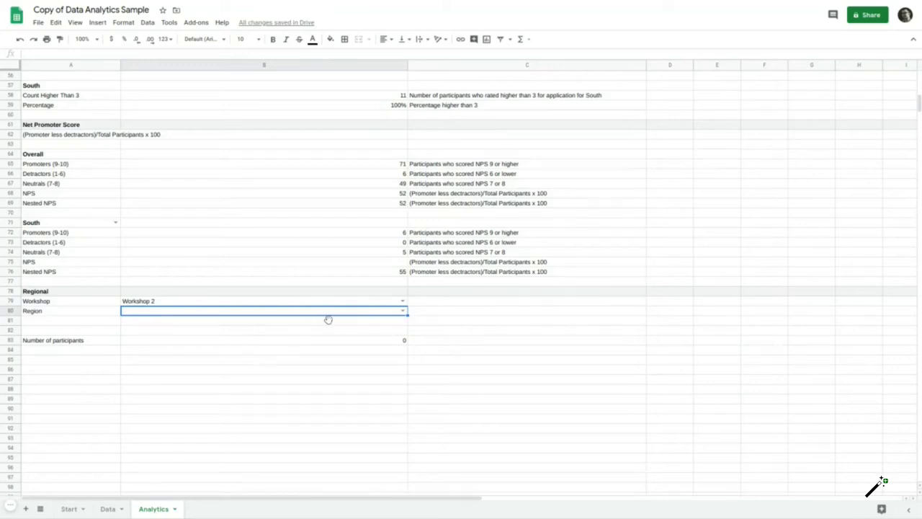
Copy the COUNTIFS formula text of B83, leaving the cell unedited.
left_click(277, 340)
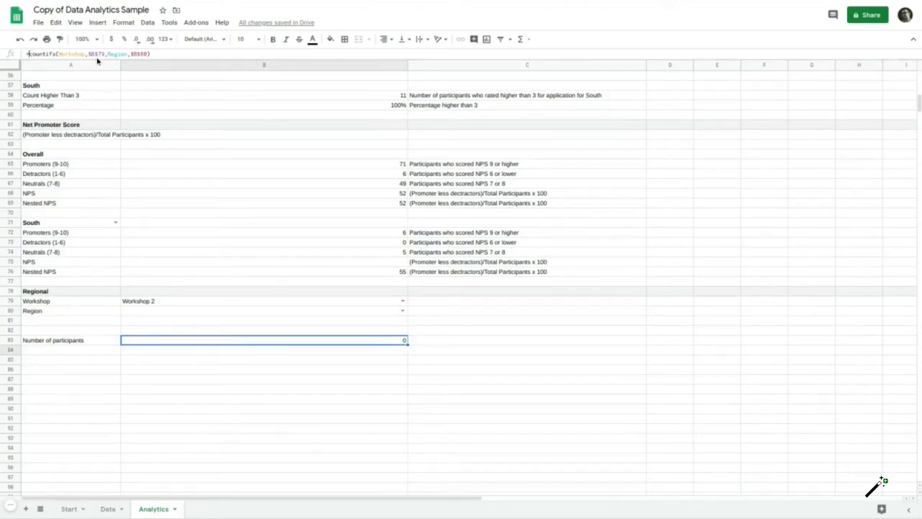
left_click_drag(29, 54, 155, 55)
key("ctrl+c")
key("Escape")
Start an IF formula in B84 with the condition B80="" and paste the copied COUNTIFS function as the value if true.
left_click(222, 351)
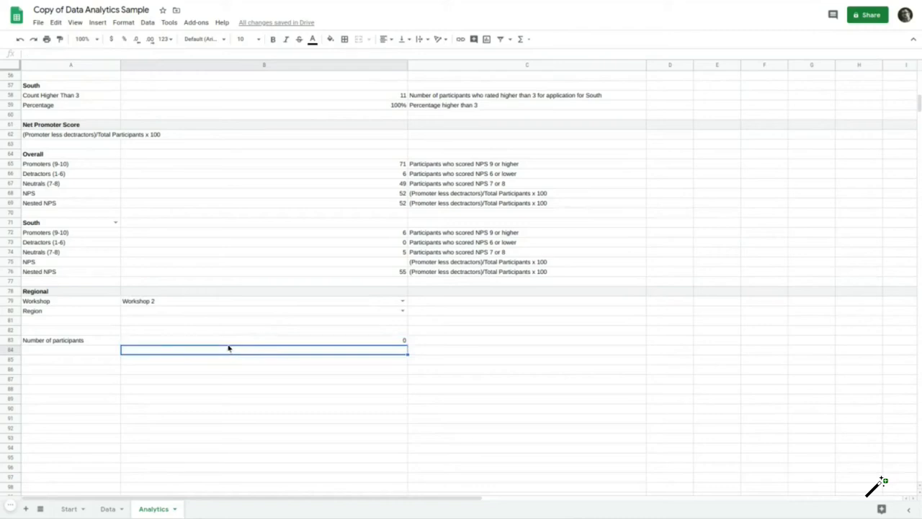
type("=if(")
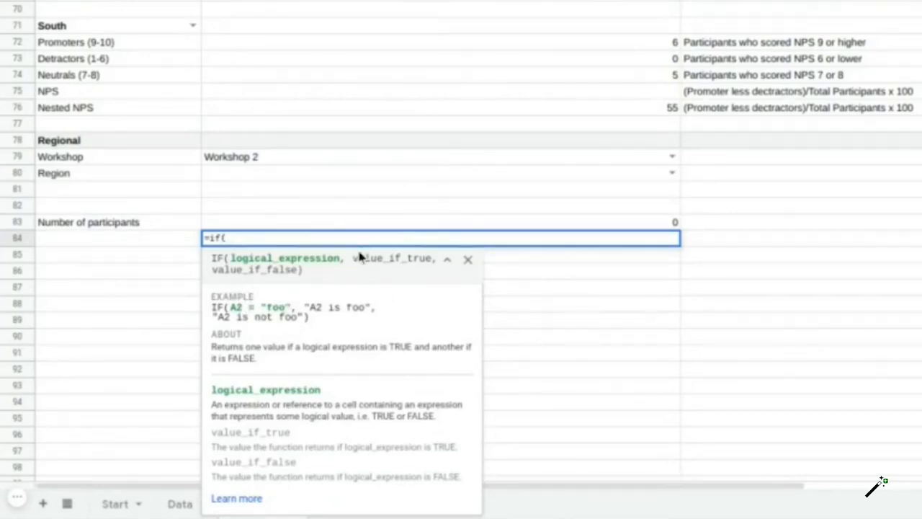
left_click(294, 177)
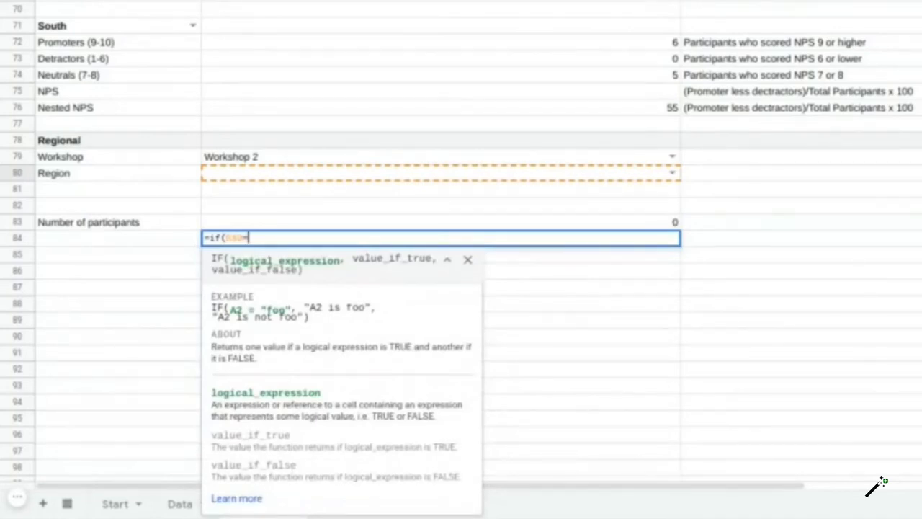
type("=\"\",")
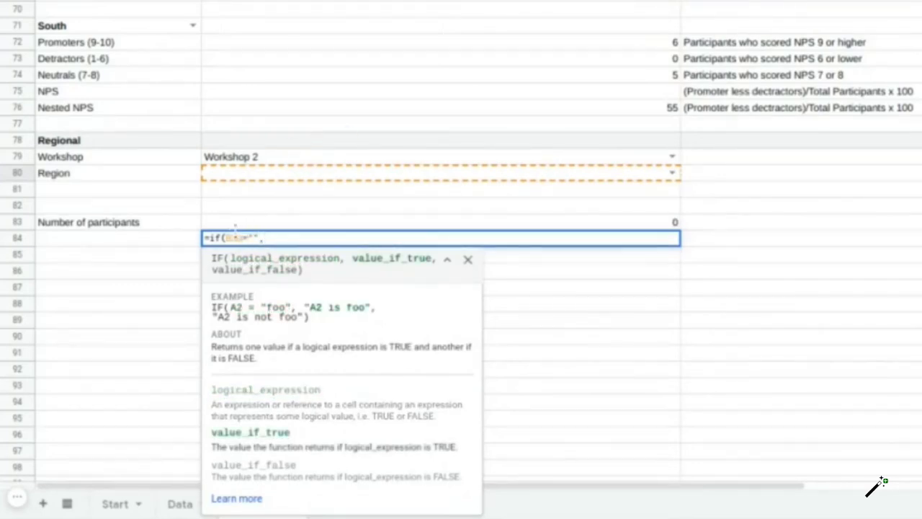
key("ctrl+v")
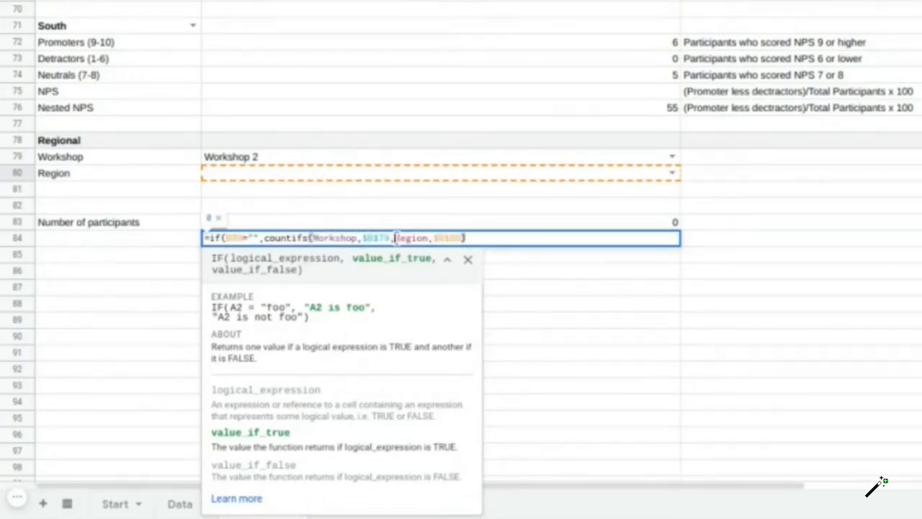
Reduce the value-if-true argument in B84 to countif(Workshop,$B$79) by removing the Region criterion.
left_click_drag(395, 238, 461, 240)
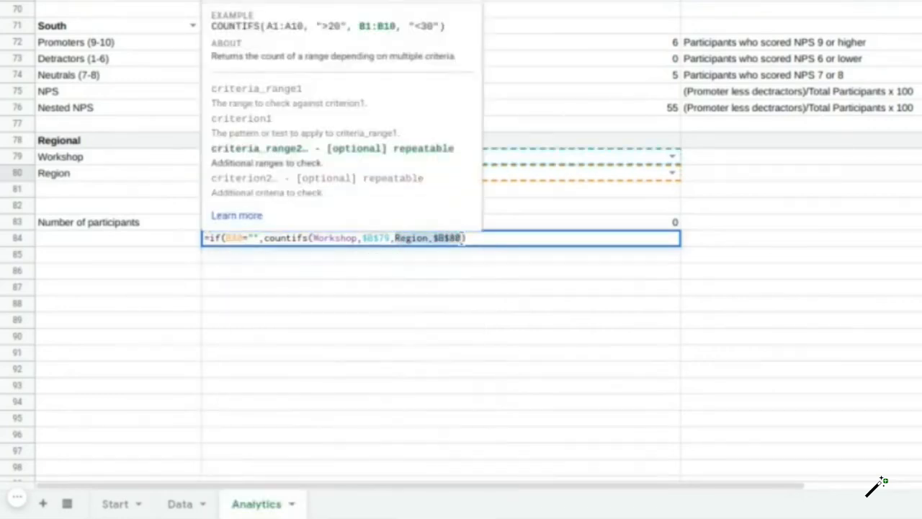
key("BackSpace")
key("BackSpace")
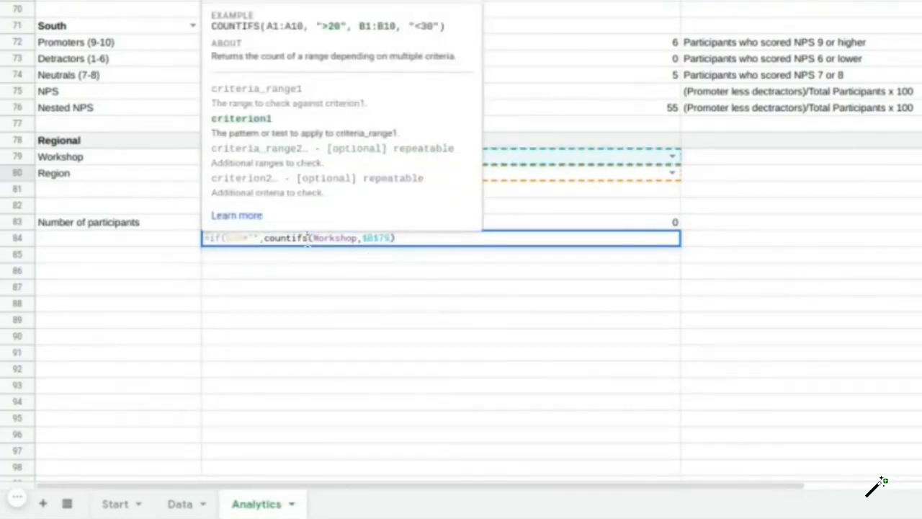
left_click(308, 238)
key("BackSpace")
left_click(453, 238)
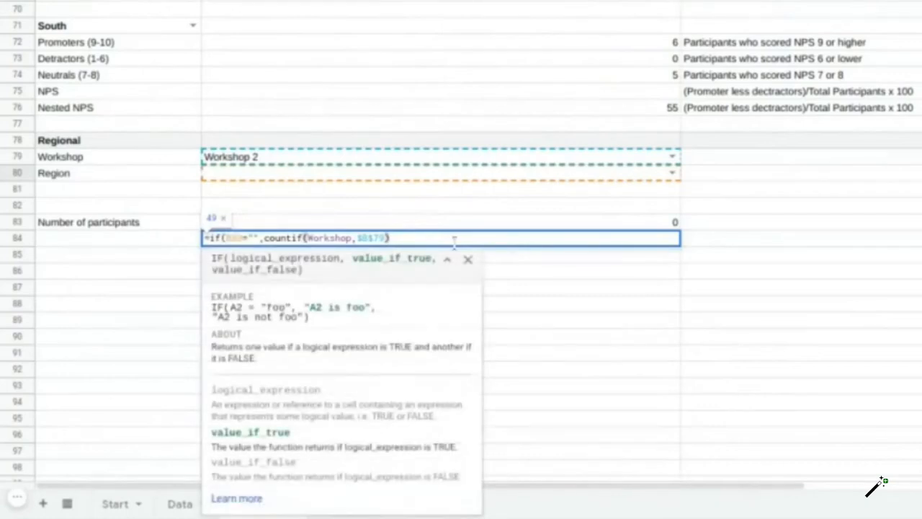
Complete the IF formula in B84 with countifs(Workshop,$B$79,Region,$B$80) as the value if false.
type(",")
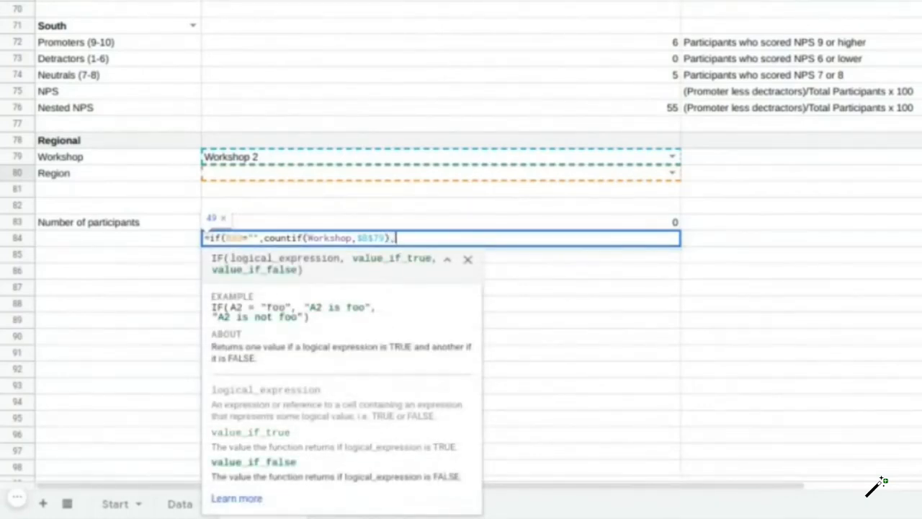
type("countifs(Workshop,$B$79,Region,$B$80")
type(")")
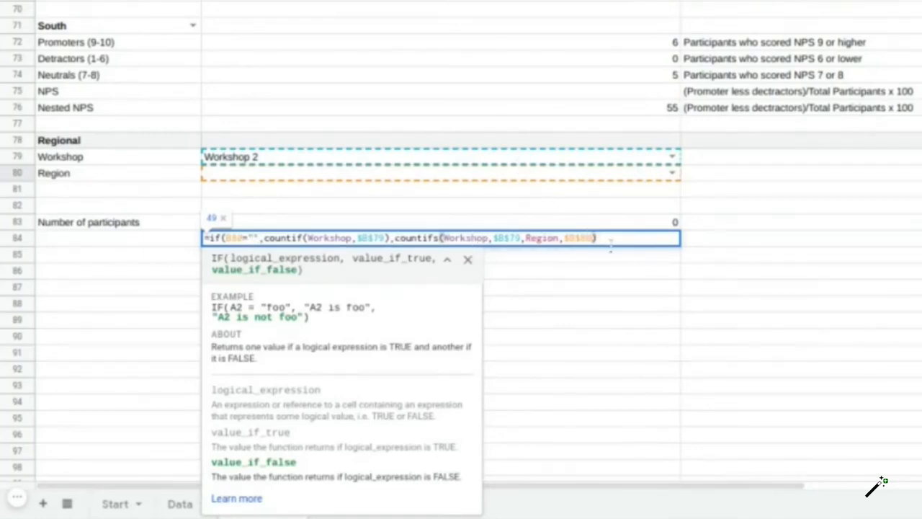
type(")")
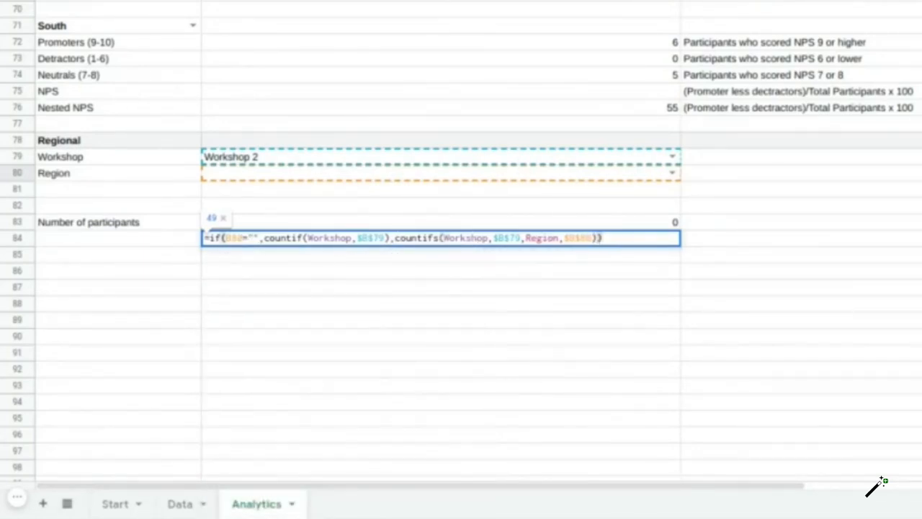
key("Return")
key("Up")
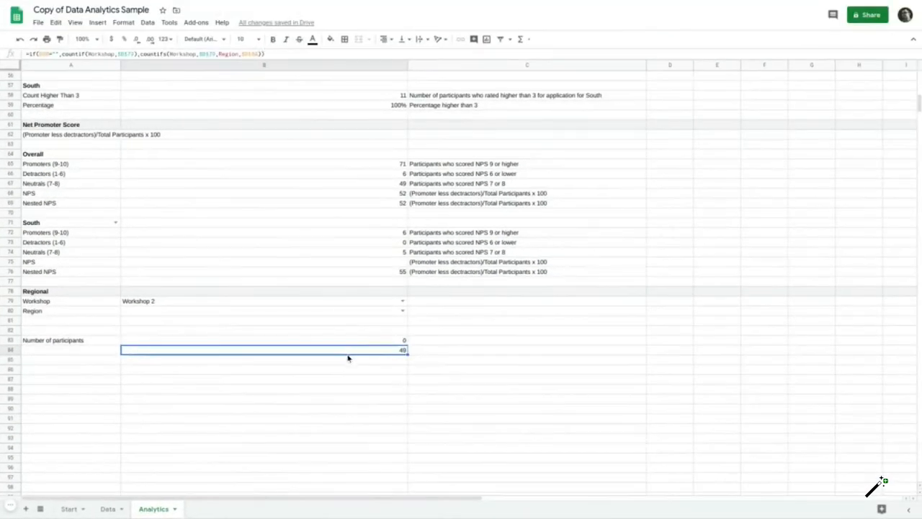
Choose Central as the region in B80 and compare the participant counts in B83 and B84.
left_click(403, 311)
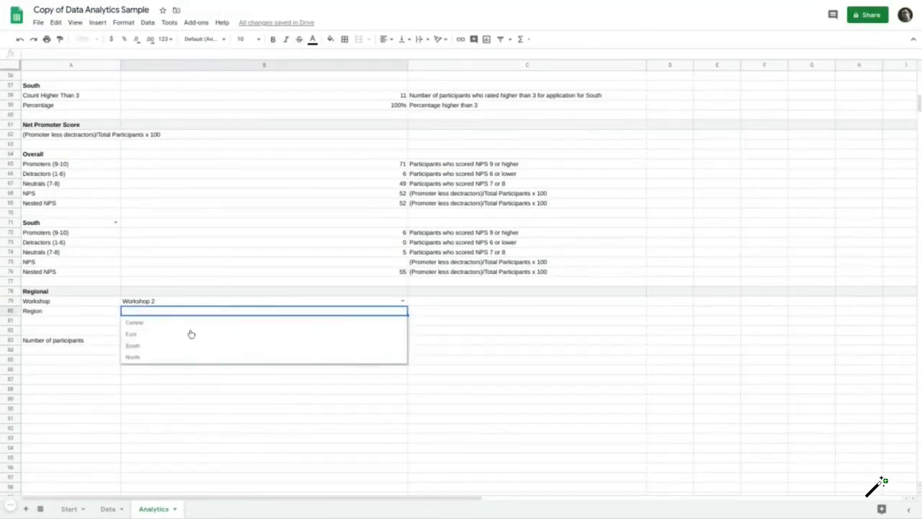
left_click(180, 324)
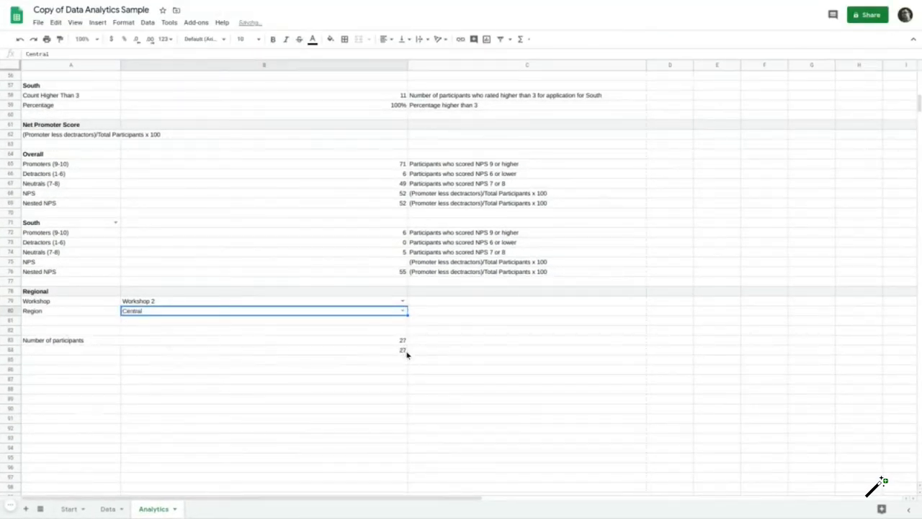
left_click(399, 341)
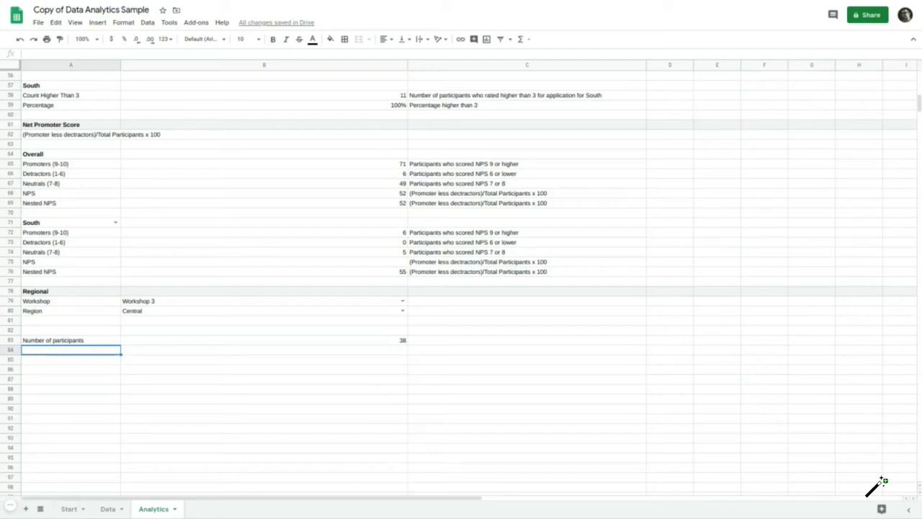
Enter the row labels Content, Facilitation and Application in A84 to A86, below Number of participants.
type("Content")
key("Return")
type("Aacilitation")
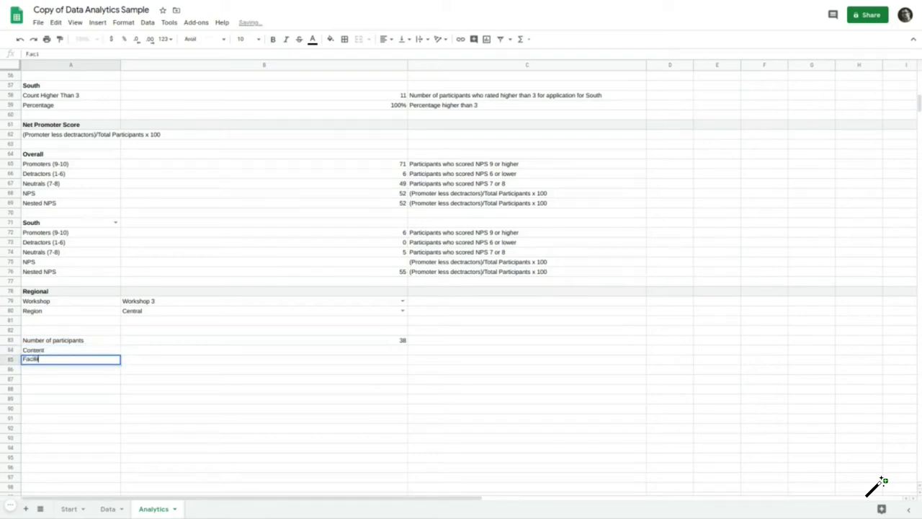
key("Return")
type("Applicatio")
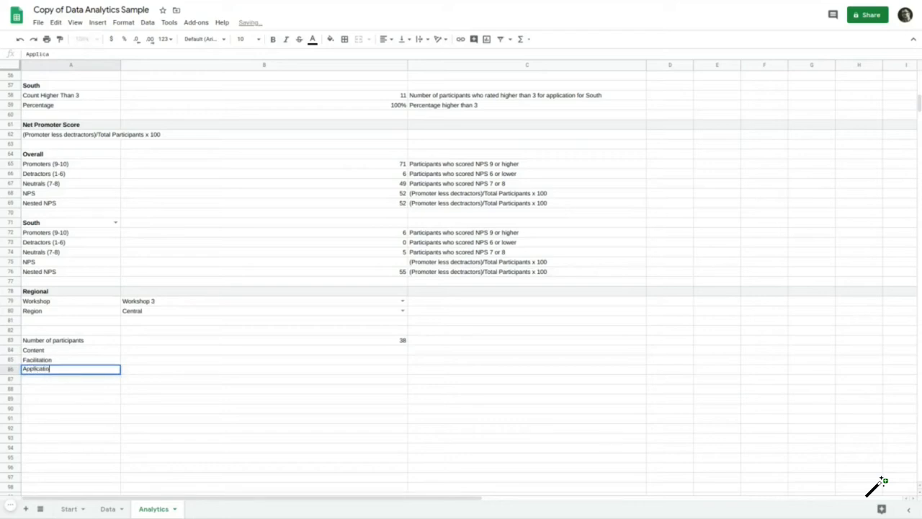
key("Return")
Start an IF formula in B84 for Content with the condition B80<>"".
scroll(65, 222, "down", 1)
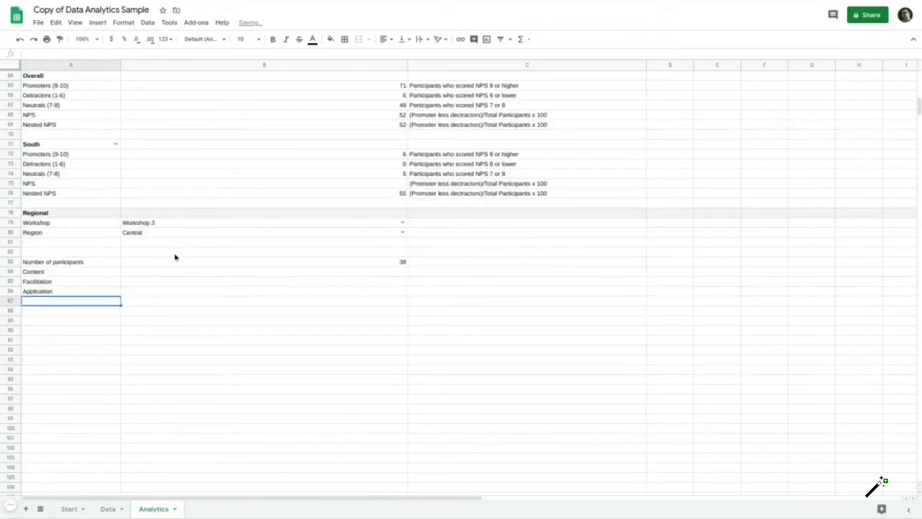
scroll(404, 264, "up", 3)
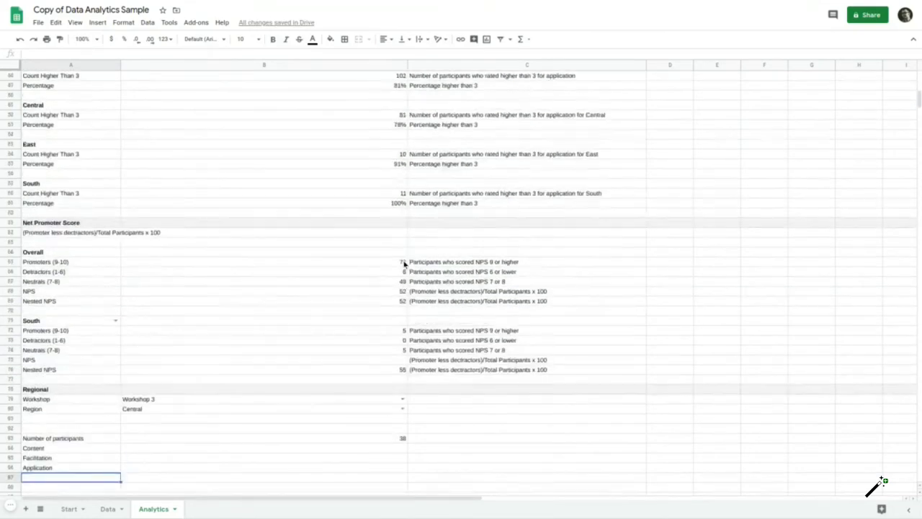
scroll(404, 264, "up", 6)
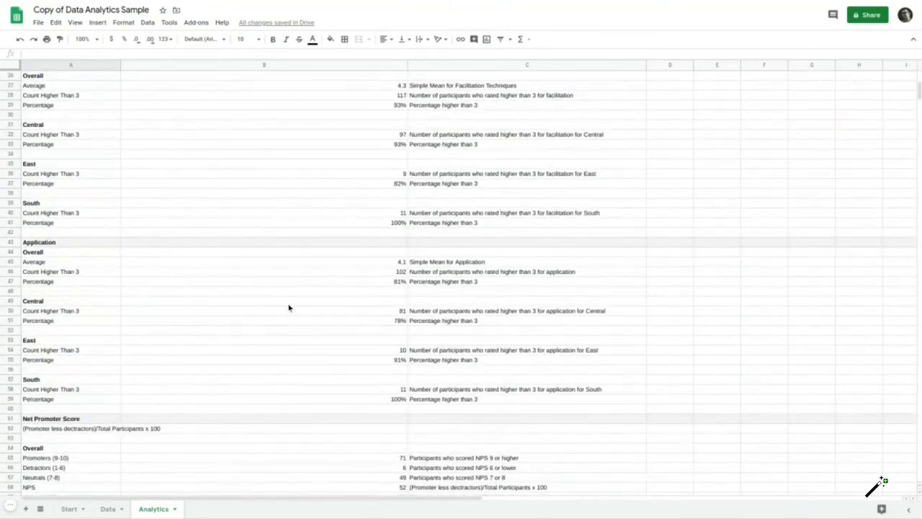
scroll(289, 307, "down", 5)
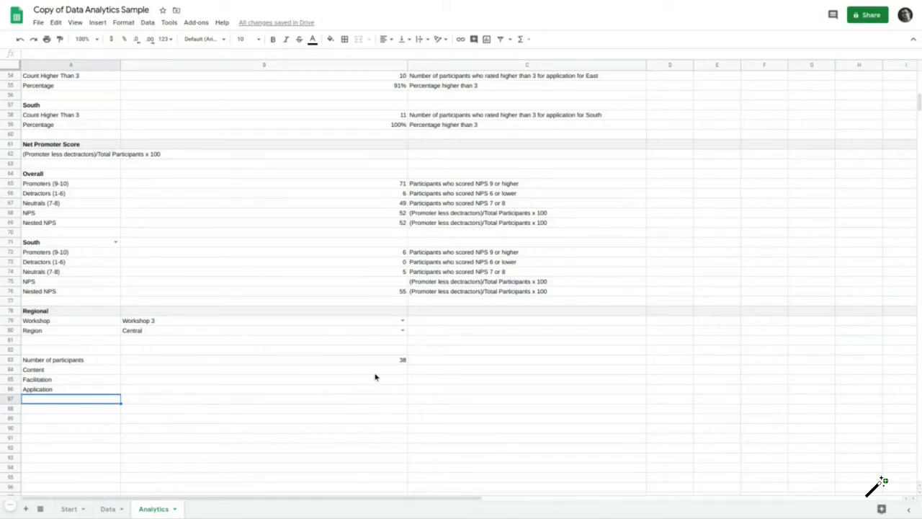
key("Up")
key("Up")
key("Up")
key("Right")
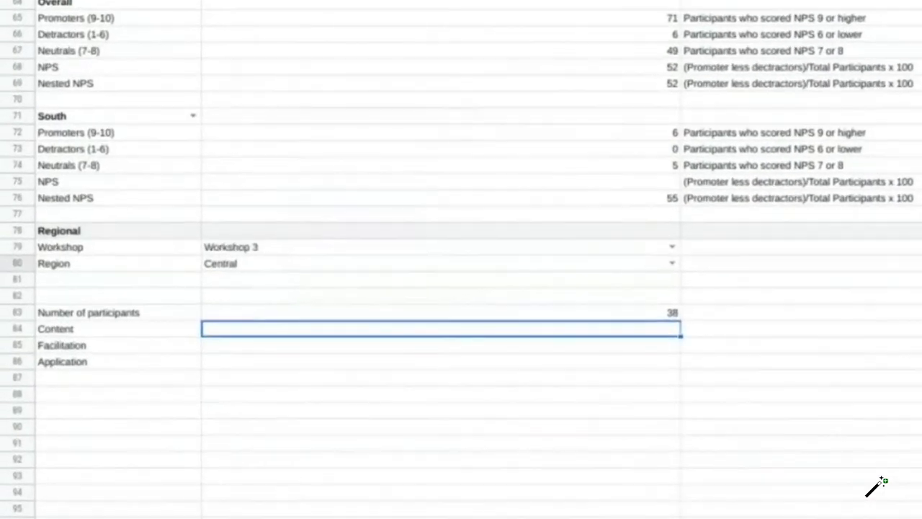
type("=if(")
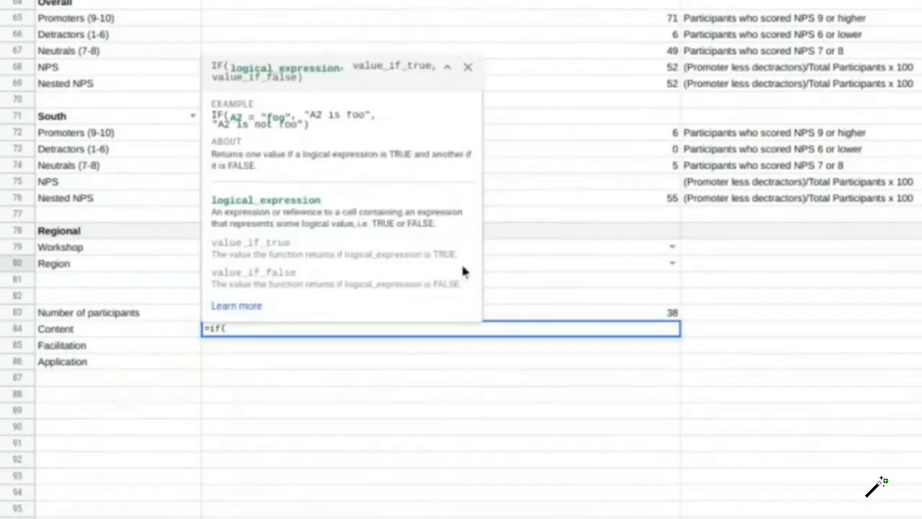
left_click(543, 267)
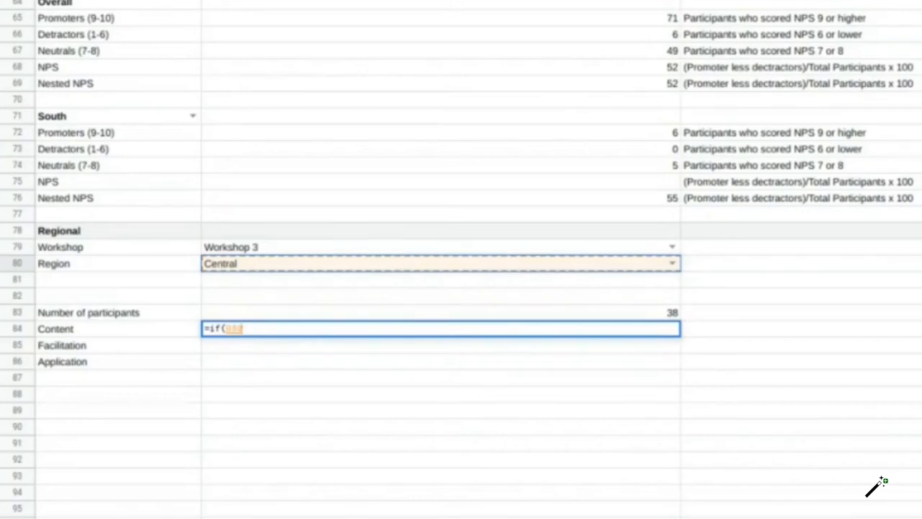
type("<>")
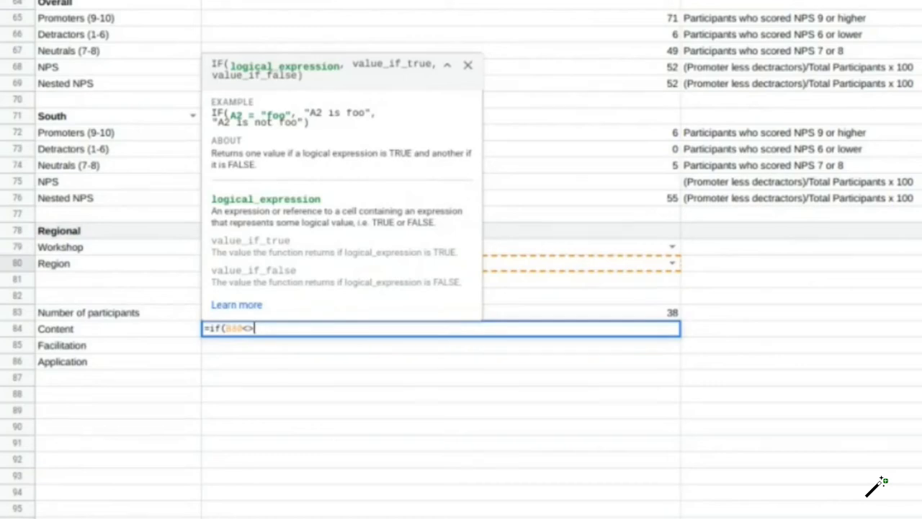
type("\"\", count")
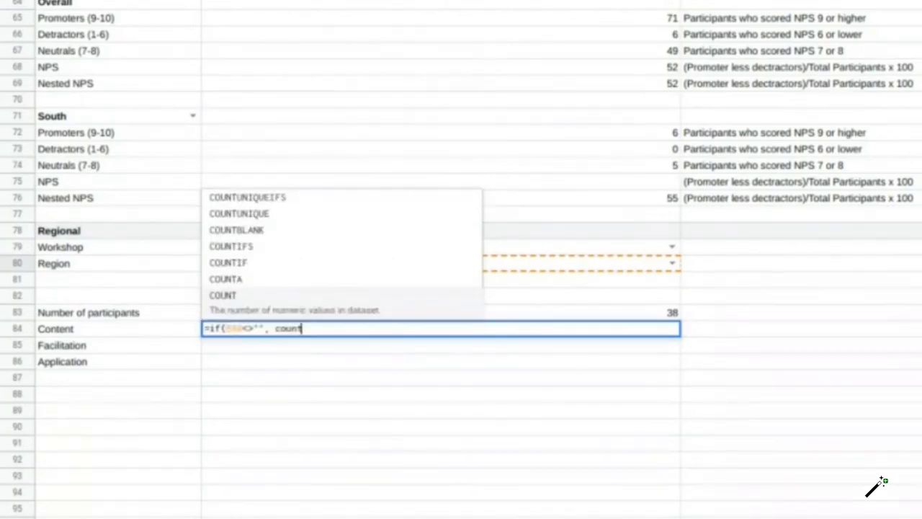
Add countifs(workshop,B79,region,B80, content, ">3") as the value if true in the B84 formula.
type("if(workshop,")
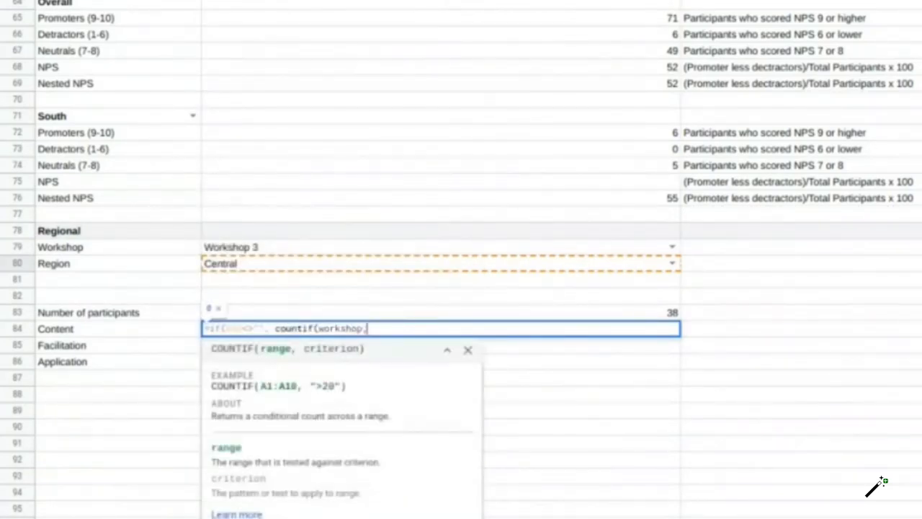
left_click(521, 253)
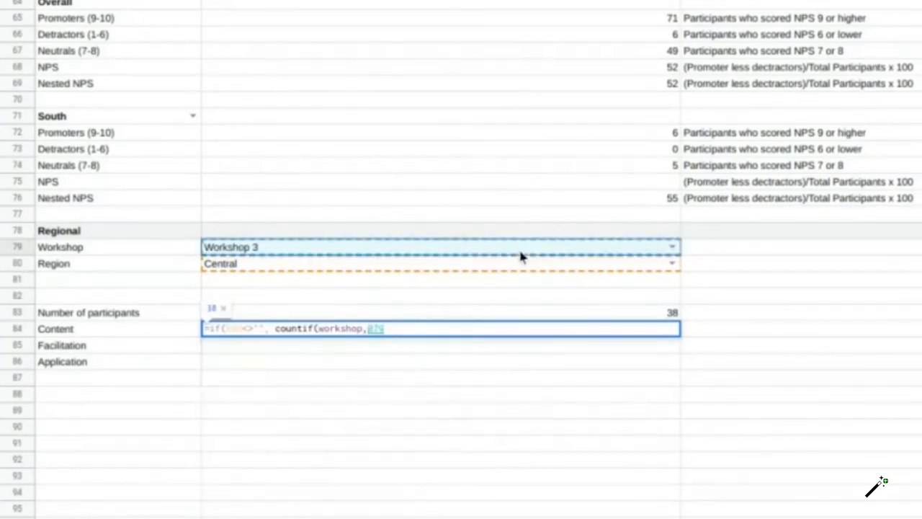
type(",region")
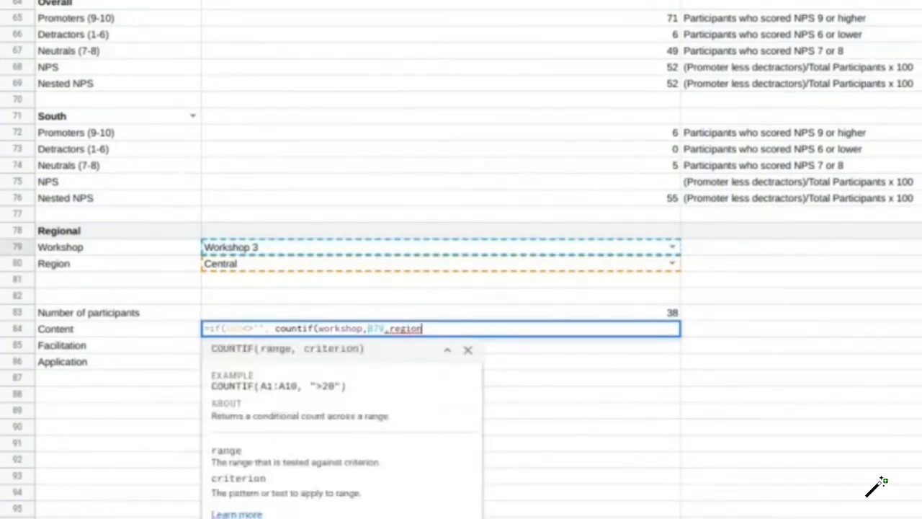
type(",")
left_click(480, 265)
type(",")
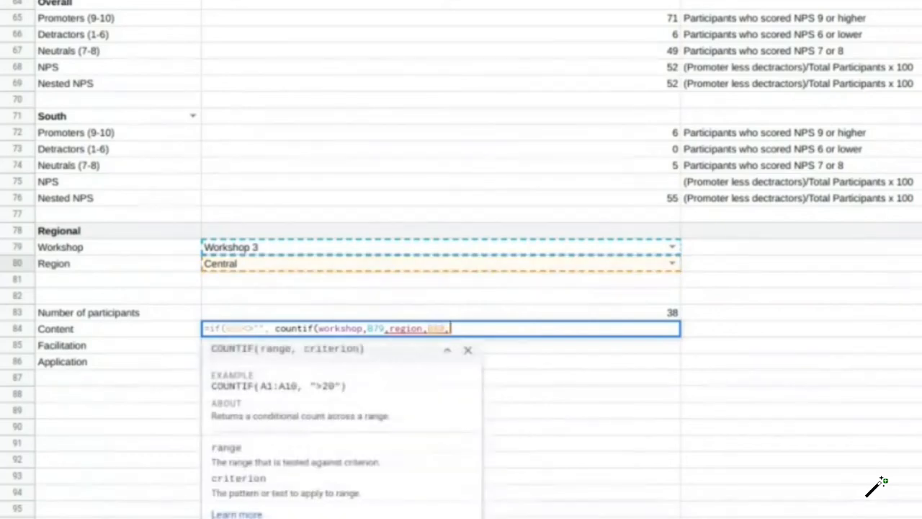
type(" content, ")
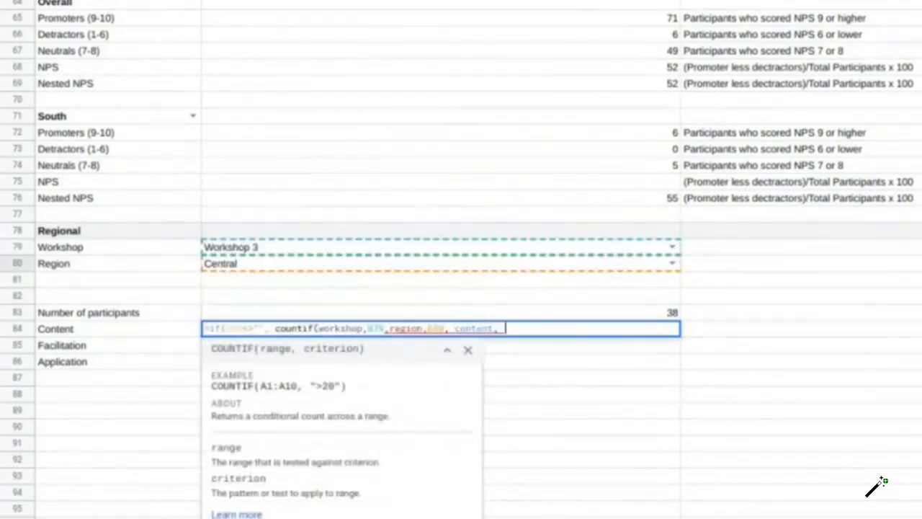
type("\">3")
type(")")
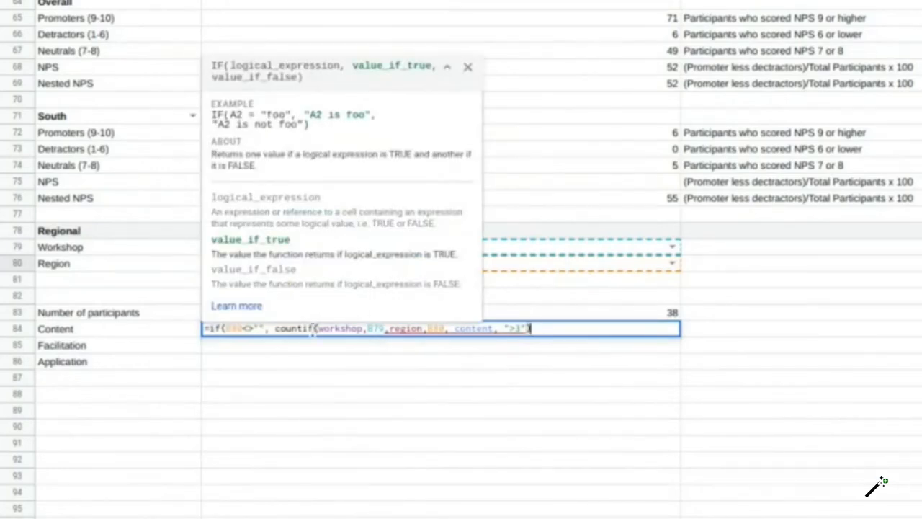
type("s")
key("End")
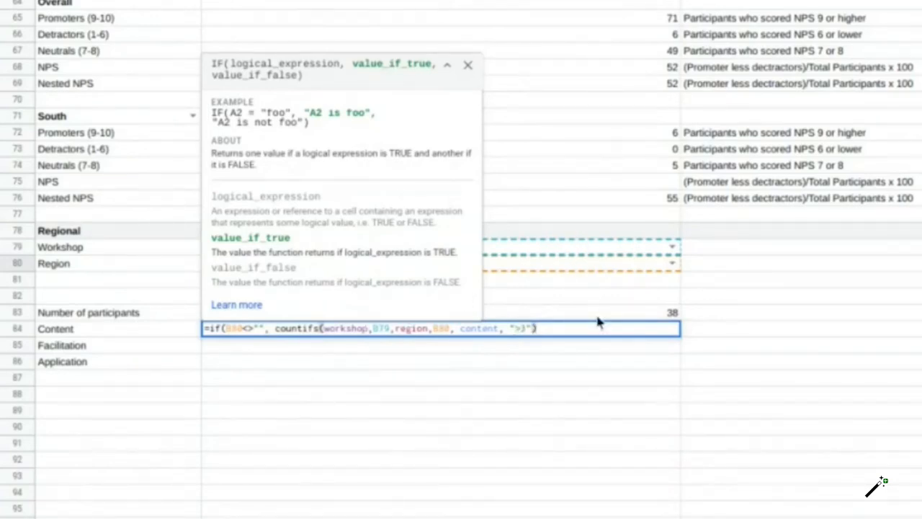
Finish the B84 formula with countifs(workshop, B79, content, ">3") as the value if false.
type(",")
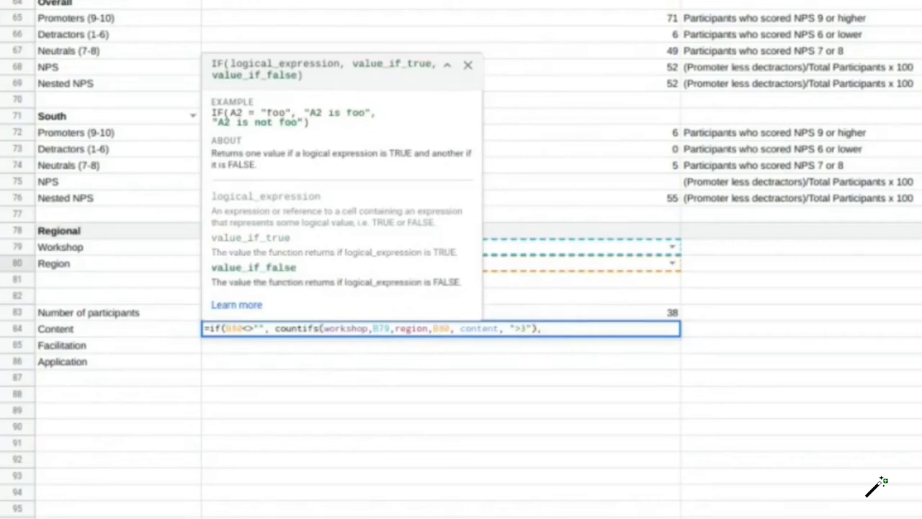
type("countifs(")
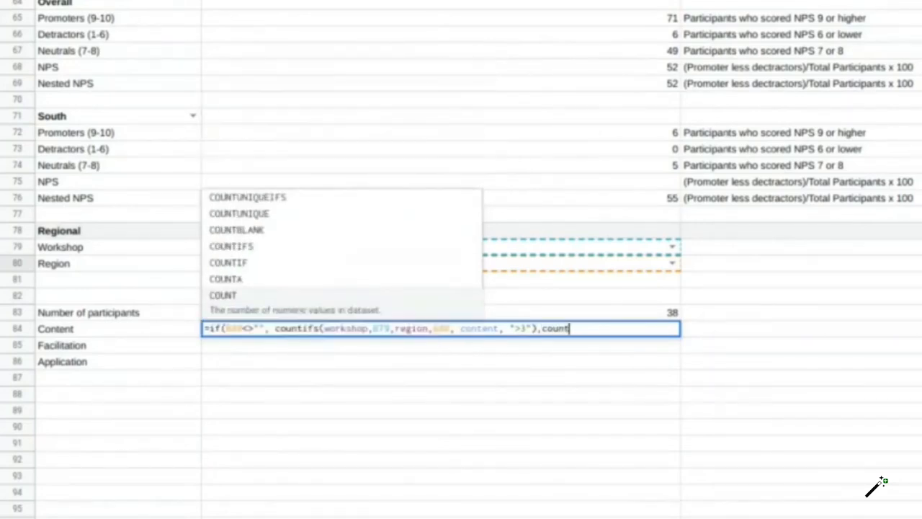
type("workshop,")
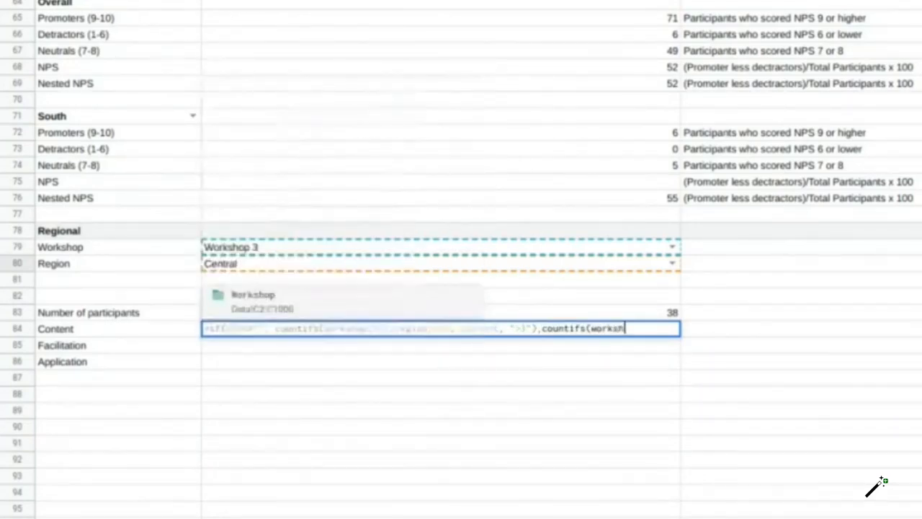
type(" B79, content")
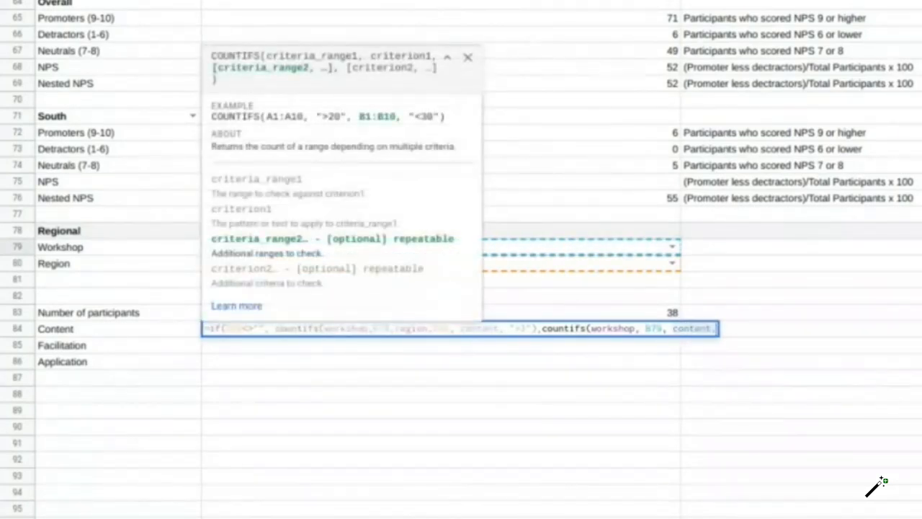
type(", \">3\"")
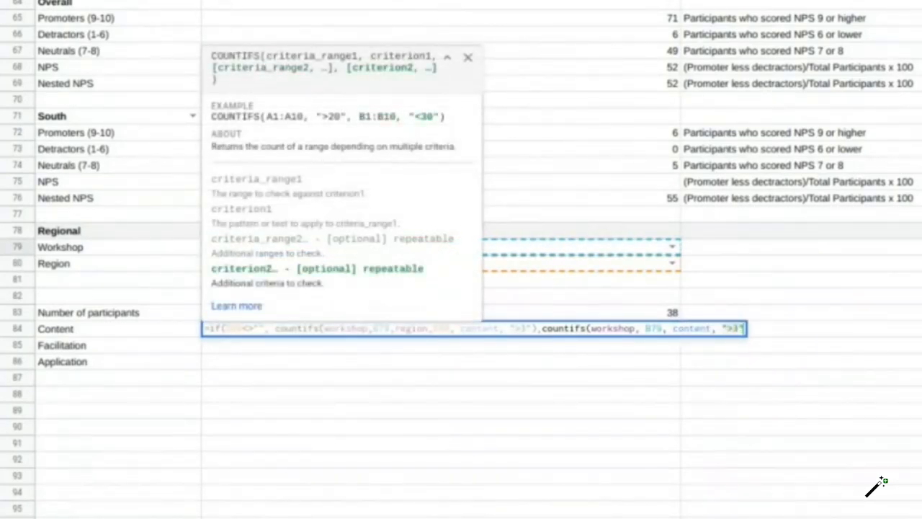
type(")")
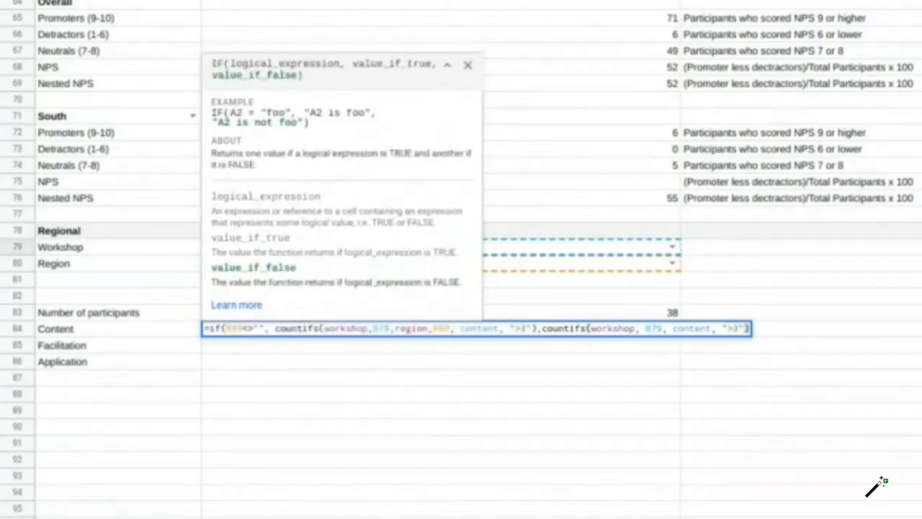
type(")")
key("Return")
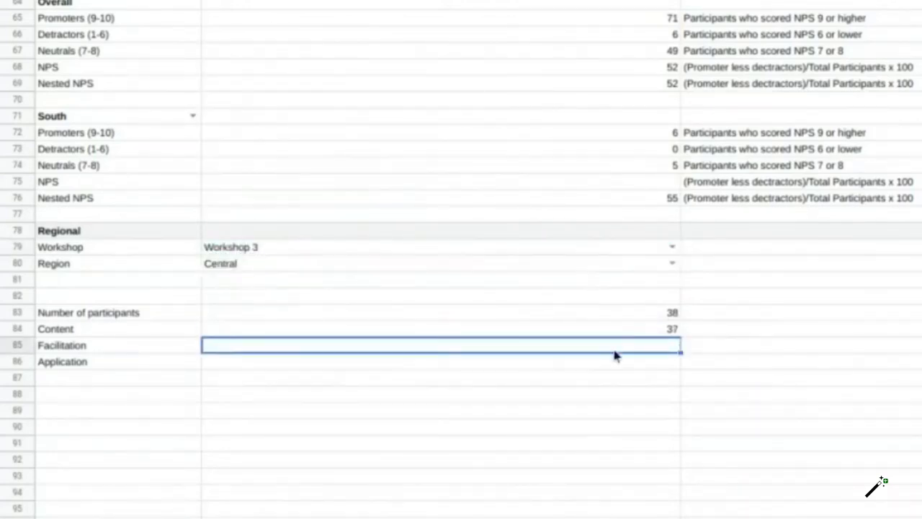
Switch the workshop in B79 to Workshop 1 and on to Workshop 2 to test the Content count.
left_click(674, 249)
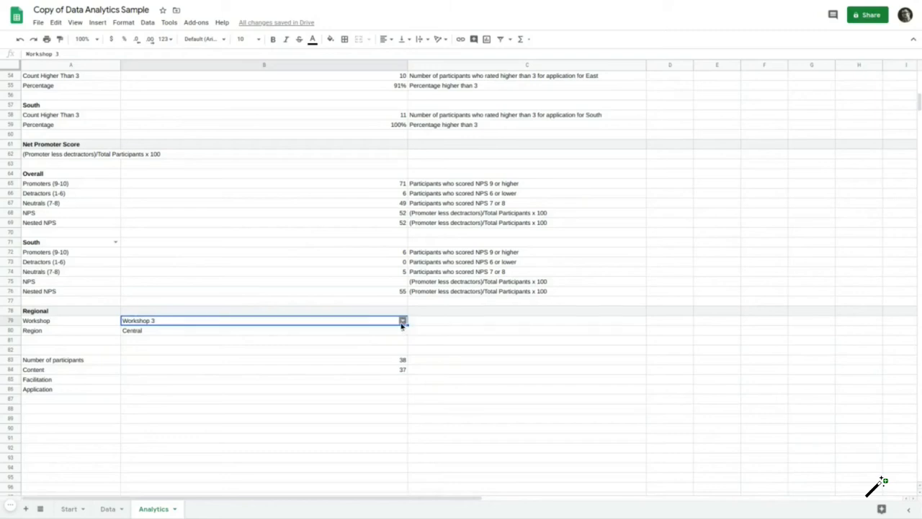
left_click(403, 321)
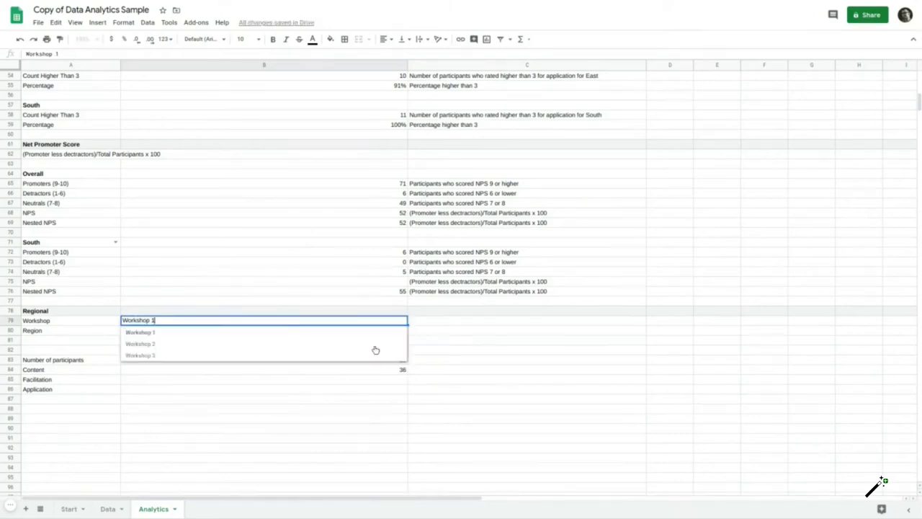
left_click(376, 344)
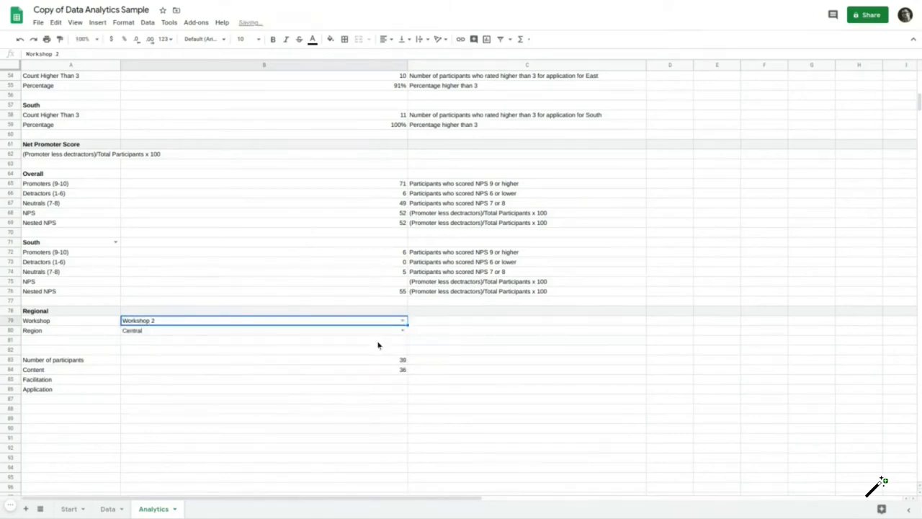
Switch the region in B80 to East and on to South to test the participant and Content counts for Workshop 2.
left_click(403, 331)
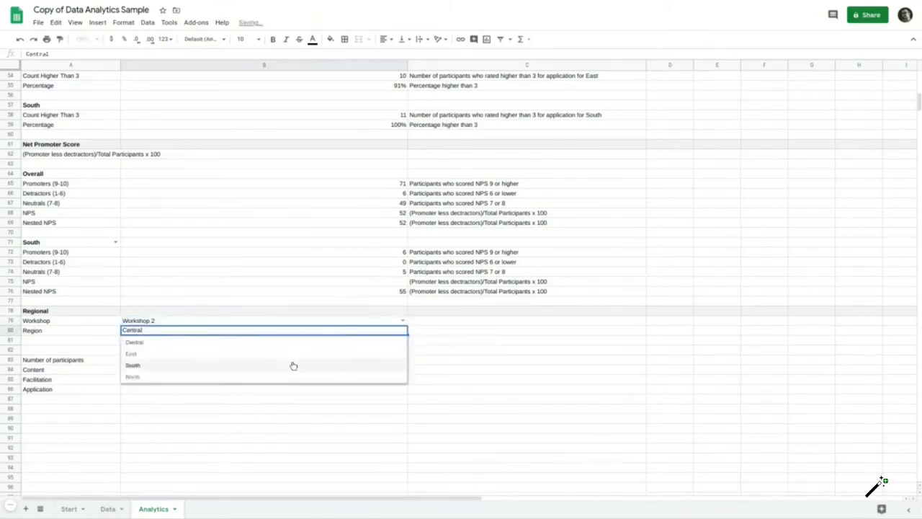
left_click(398, 352)
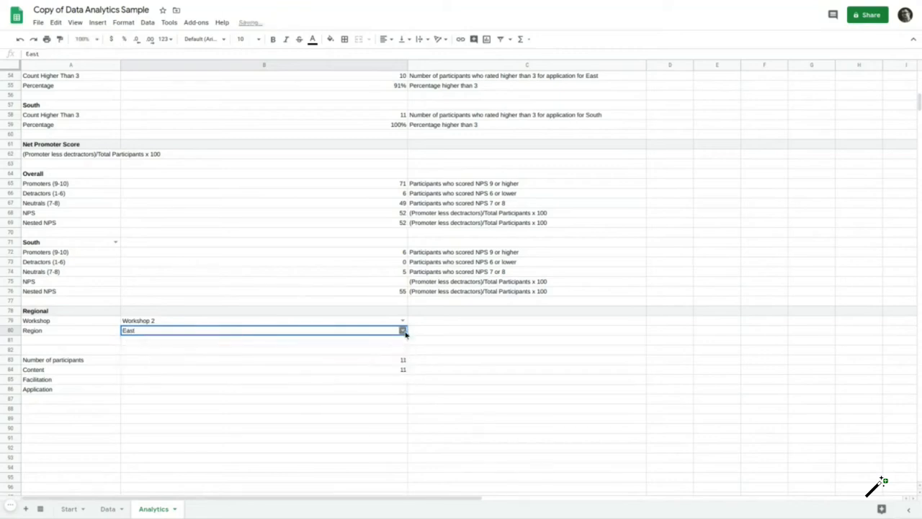
left_click(403, 330)
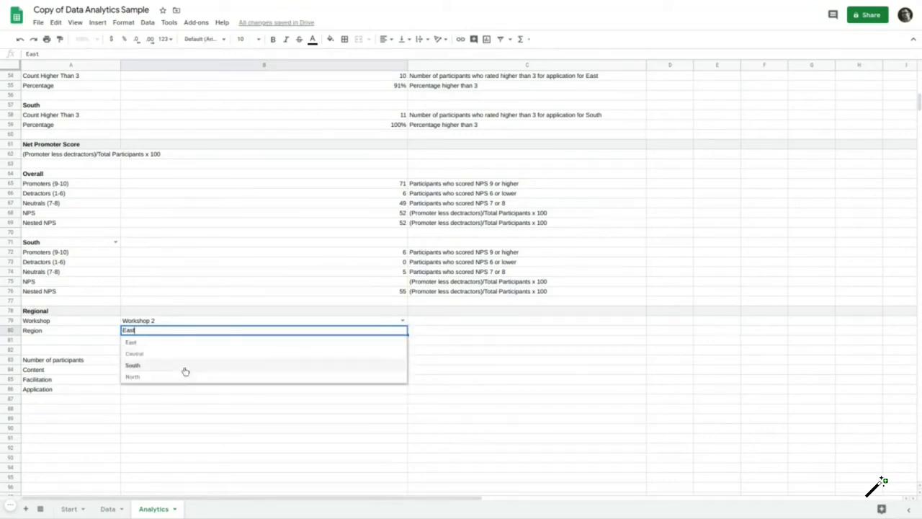
left_click(185, 371)
left_click(399, 369)
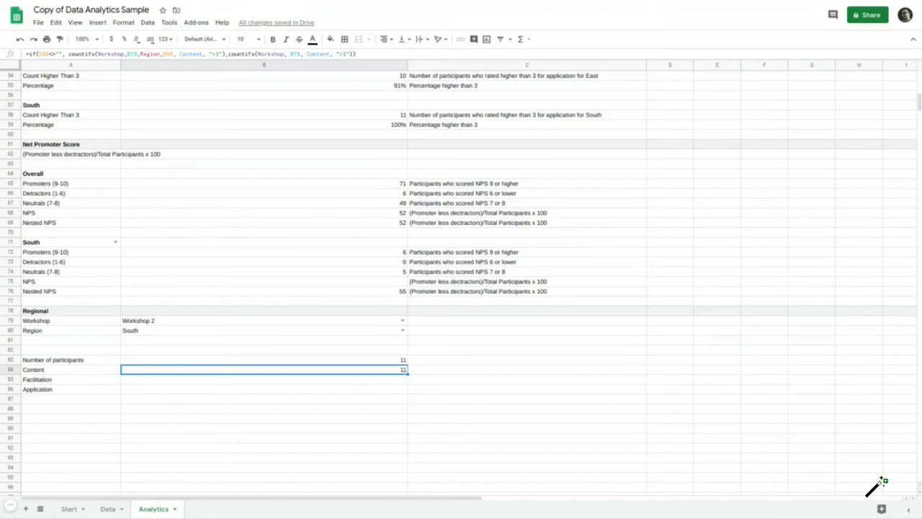
left_click(354, 379)
type("=i")
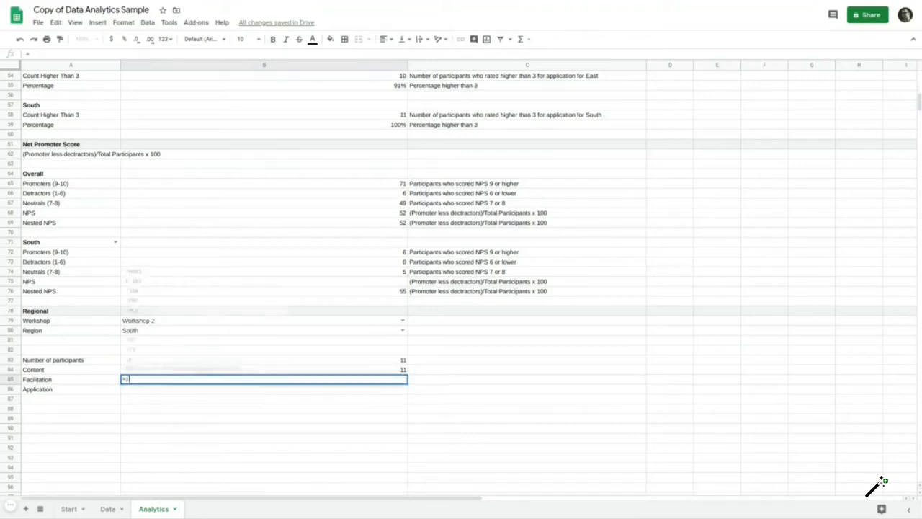
type("f(")
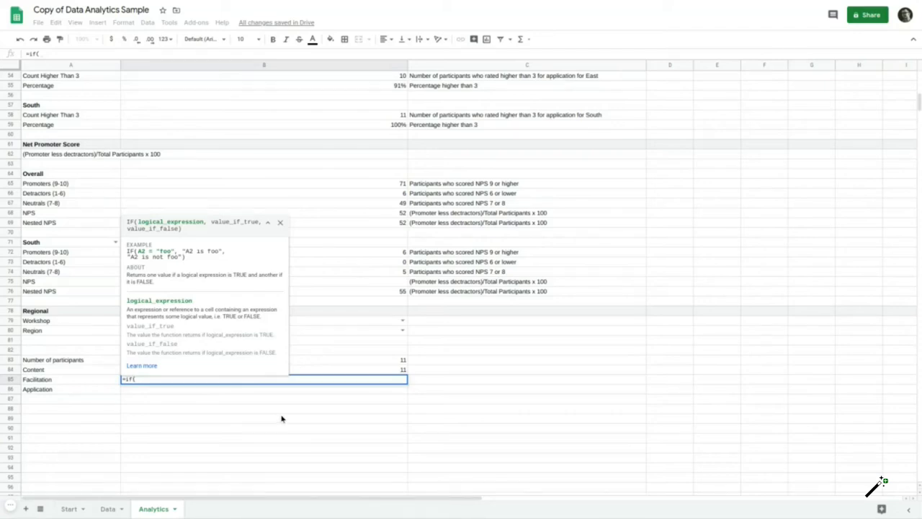
key("Escape")
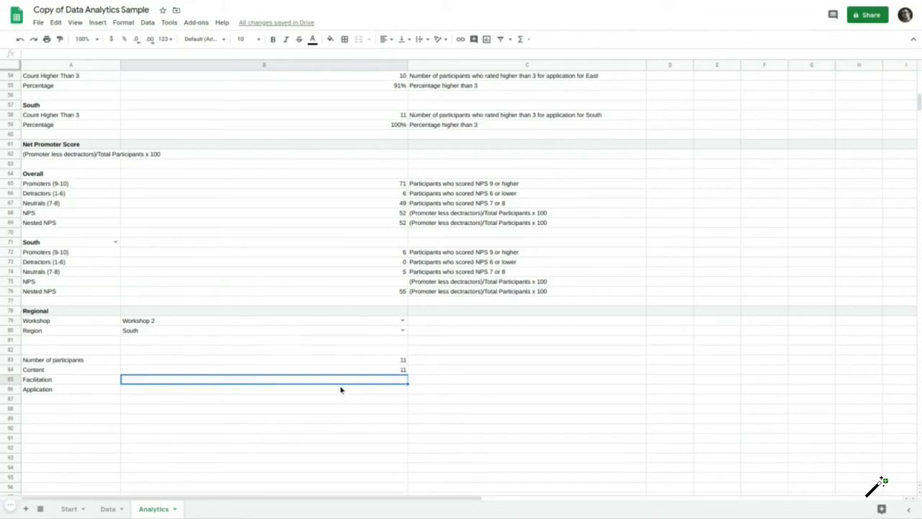
Make the workshop and region references in the B84 Content formula absolute, as $B$79 and $B$80.
key("Up")
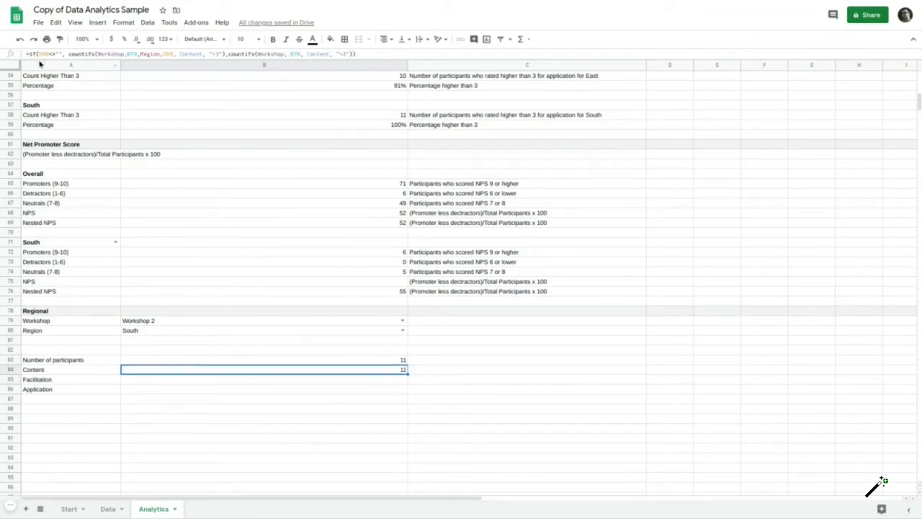
key("Return")
left_click(137, 54)
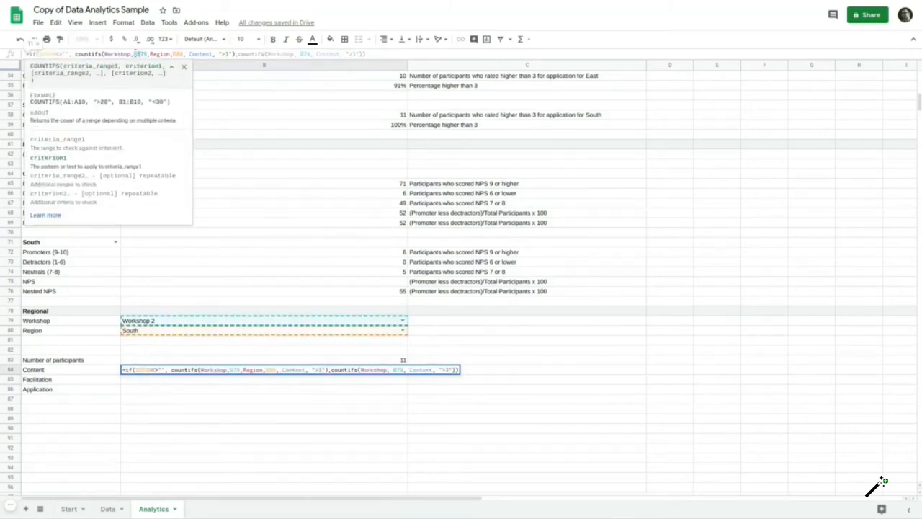
key("F4")
left_click(181, 54)
key("F4")
key("F4")
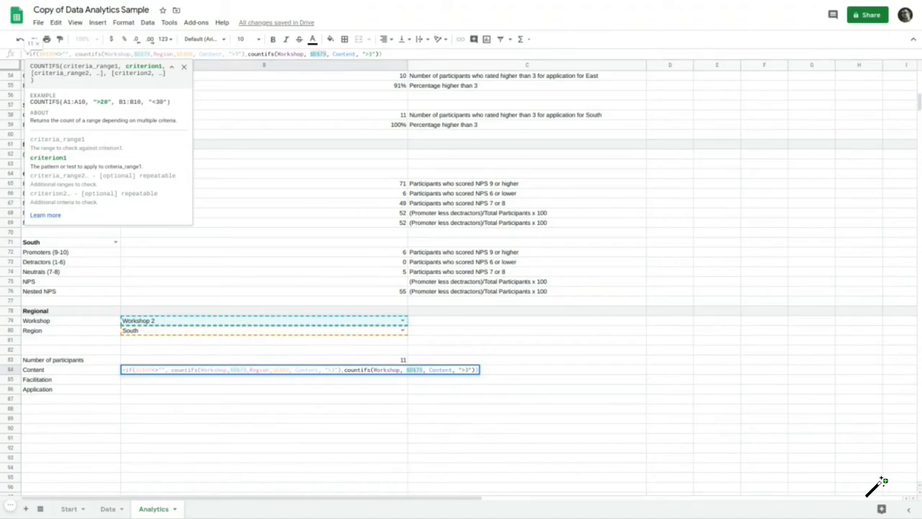
key("Return")
Fill the B84 Content formula down into the Facilitation and Application cells B85 and B86.
left_click(403, 372)
left_click_drag(407, 374, 342, 383)
left_click(339, 382)
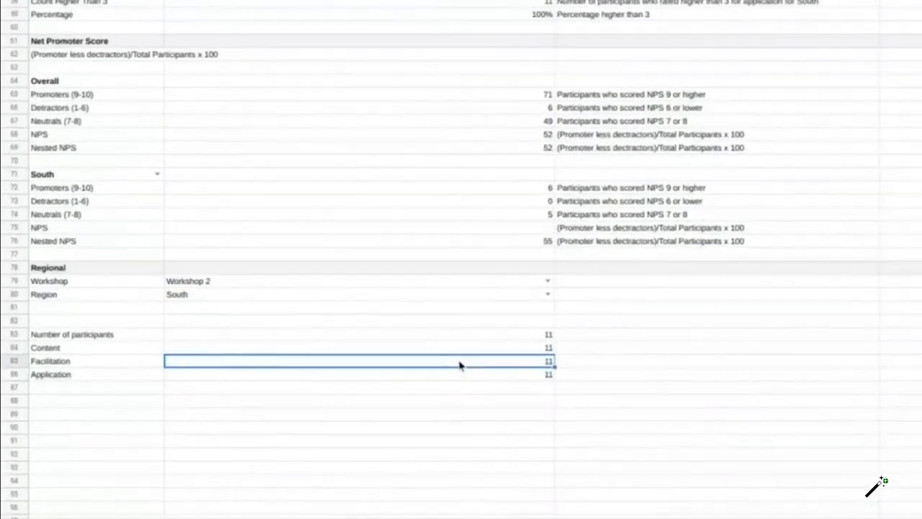
Replace the Content range with Faci in both COUNTIFS of the B85 Facilitation formula.
double_click(437, 348)
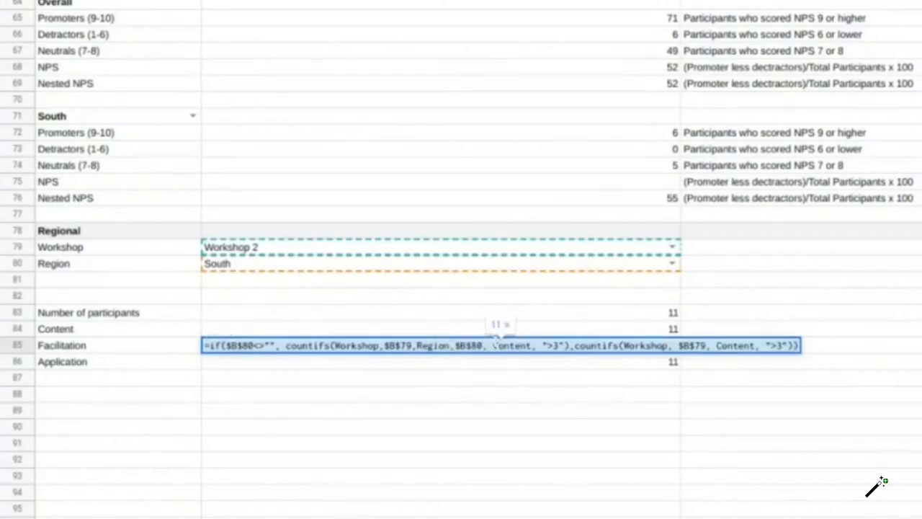
left_click(494, 346)
key("ctrl+shift+Right")
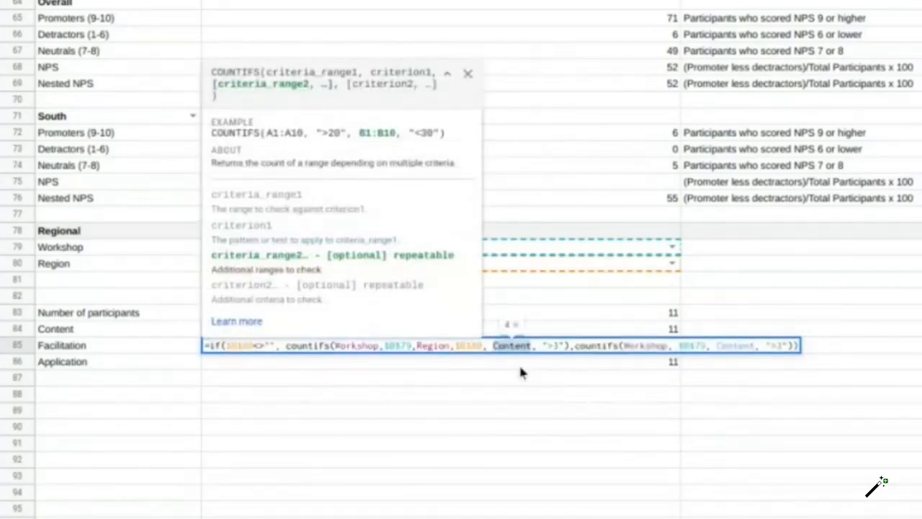
type("Faci")
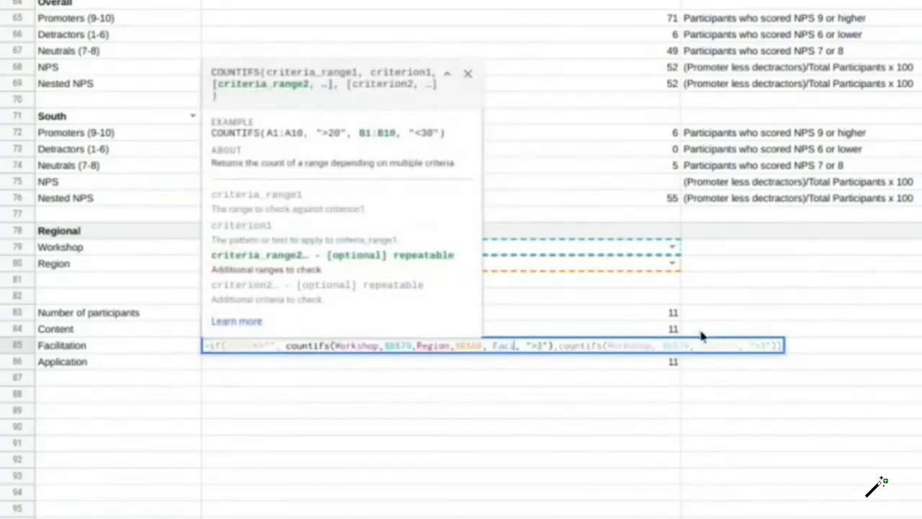
double_click(711, 345)
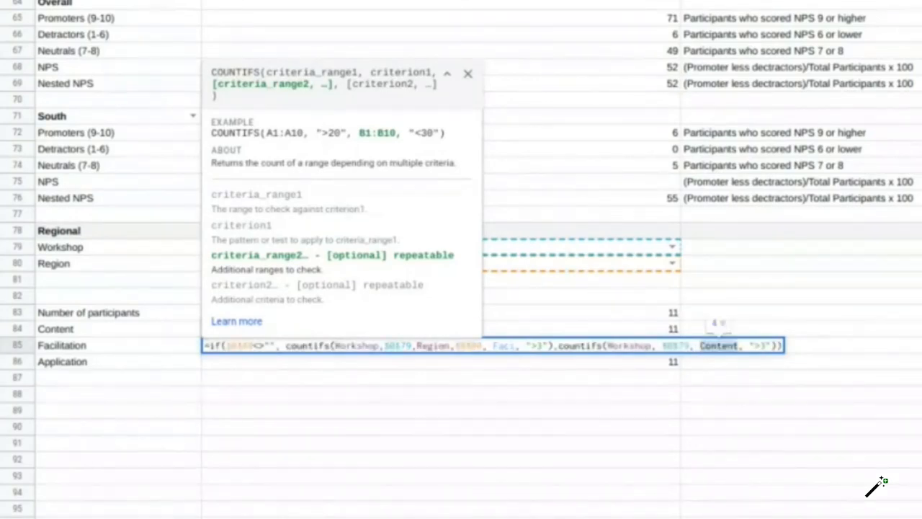
type("Faci")
key("Return")
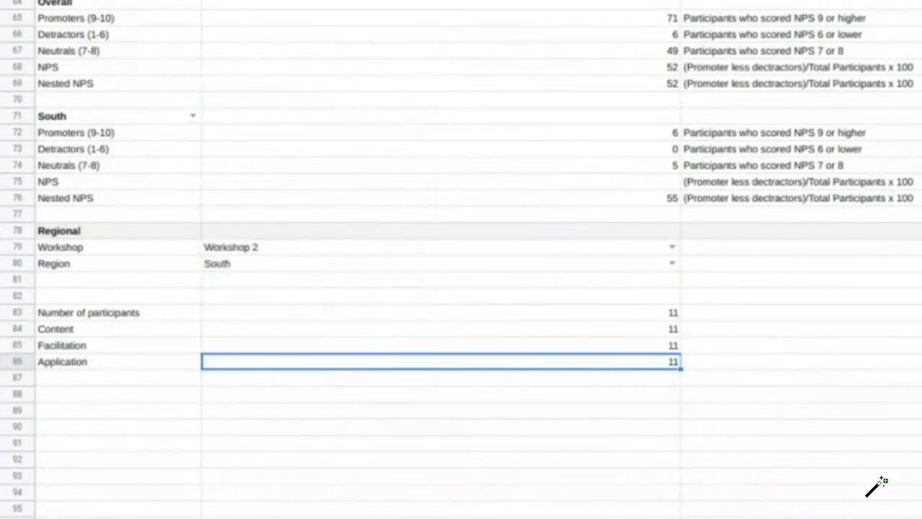
Replace the Content range with Apply in both COUNTIFS of the B86 Application formula.
key("Return")
key("Left")
key("Left")
key("Left")
key("Left")
key("Left")
key("Left")
key("Left")
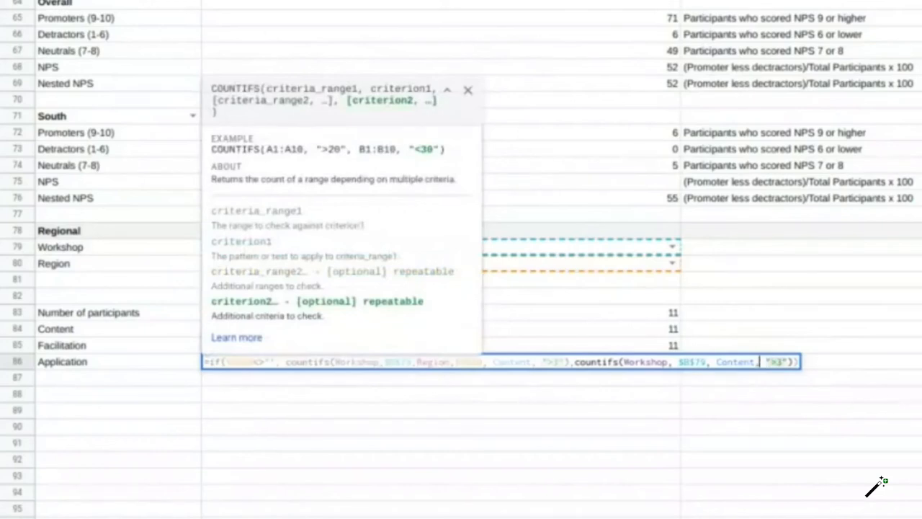
key("ctrl+shift+Left")
type("Appli")
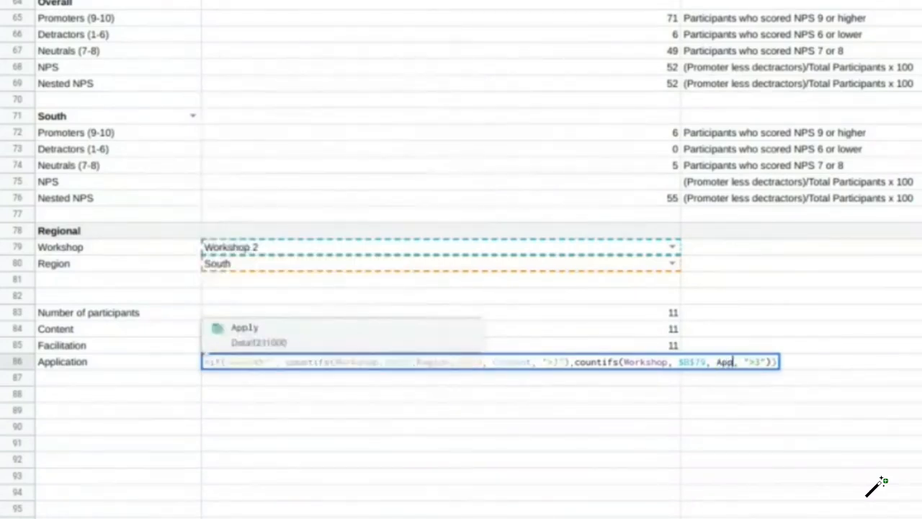
left_click(534, 361)
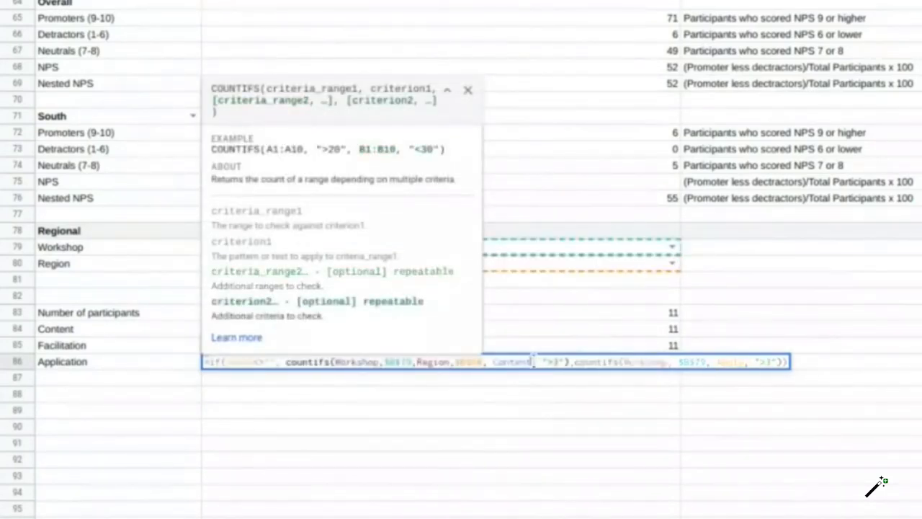
key("ctrl+shift+Left")
type("Applic")
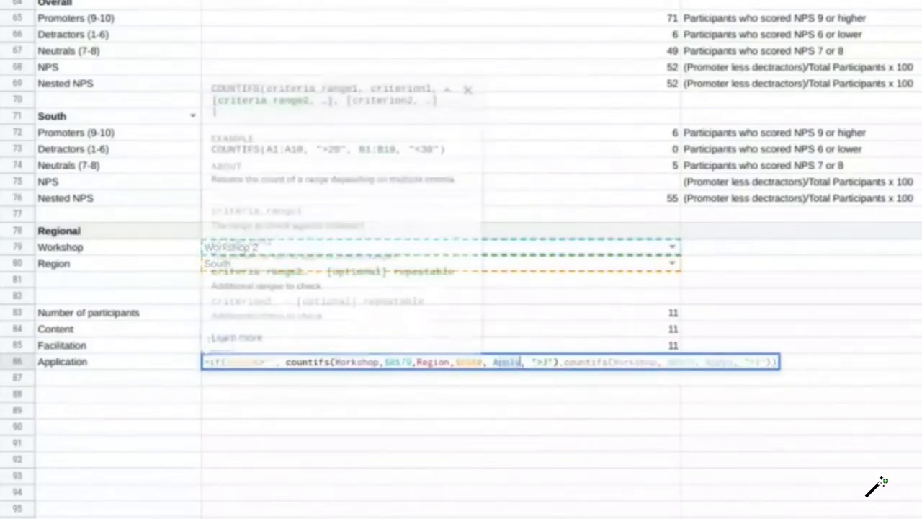
key("Return")
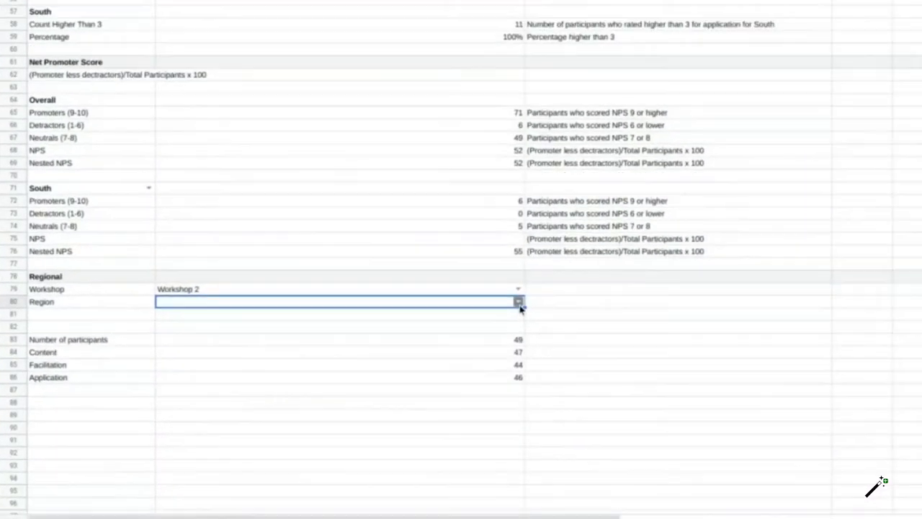
Set the region in B80 to East to test all the counts, and clear the region cell again.
left_click(672, 264)
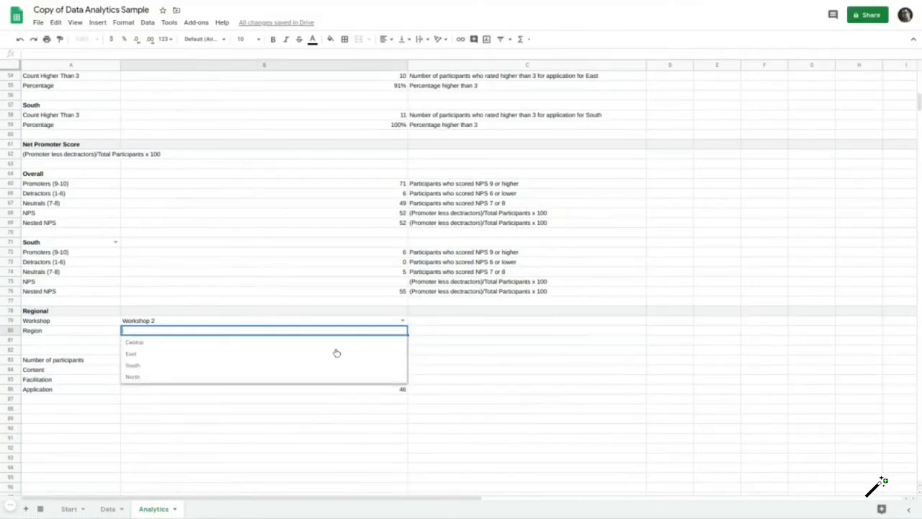
left_click(158, 351)
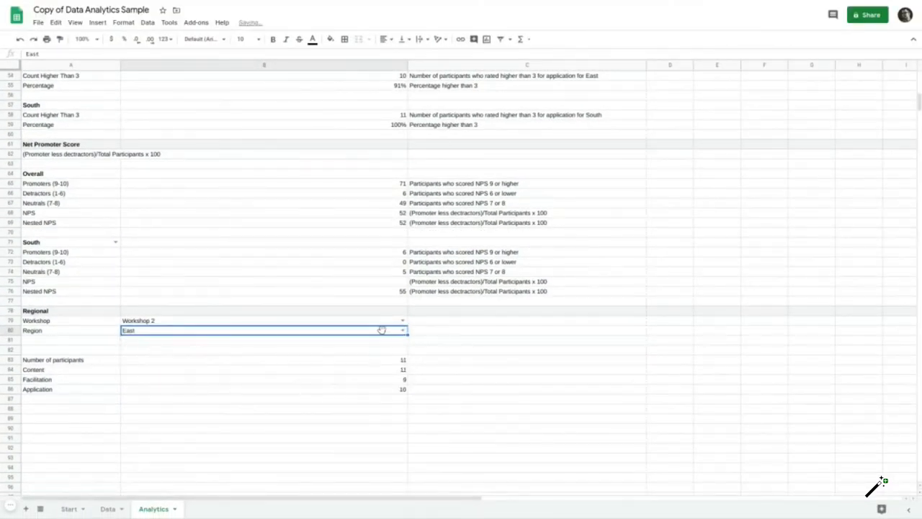
key("Delete")
Enter the note "Delete this cell if you would like to see data for all regions" in C80 beside the region dropdown.
left_click(497, 332)
type("Delete this cel")
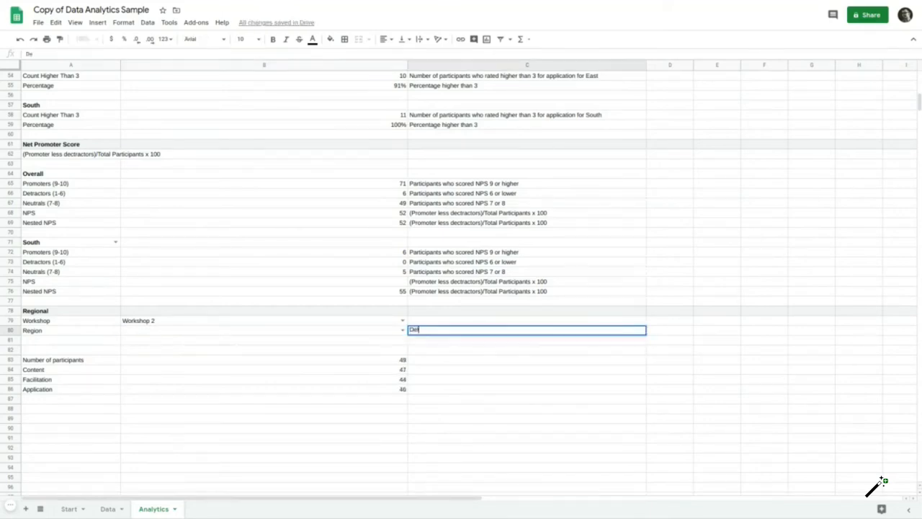
type("f you")
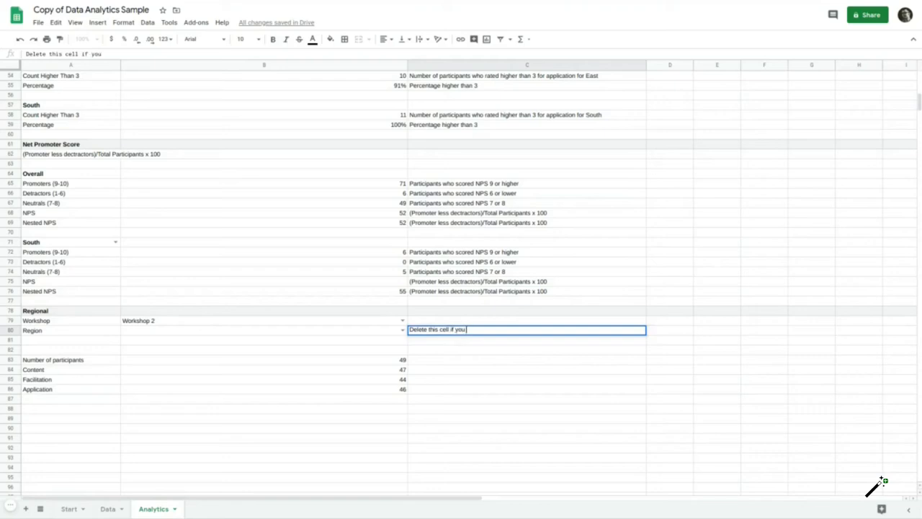
type(" would like to see ")
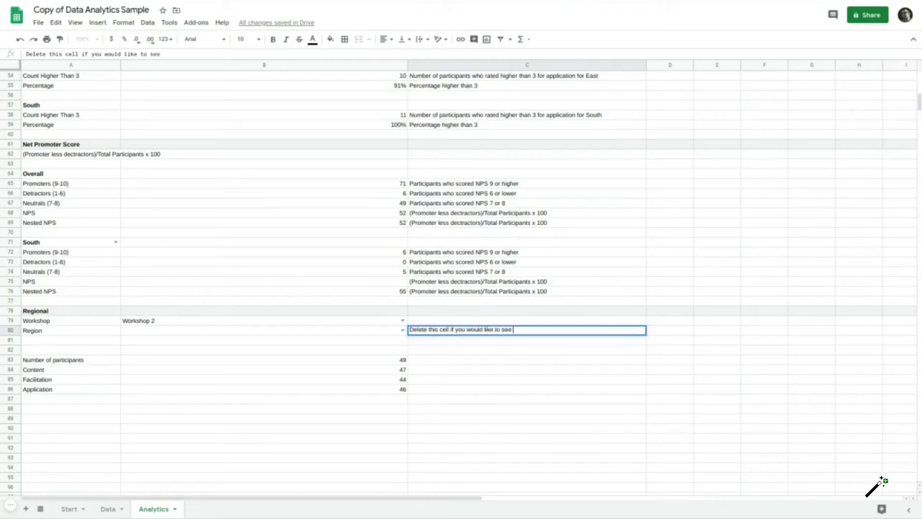
type("data for all regions")
key("Return")
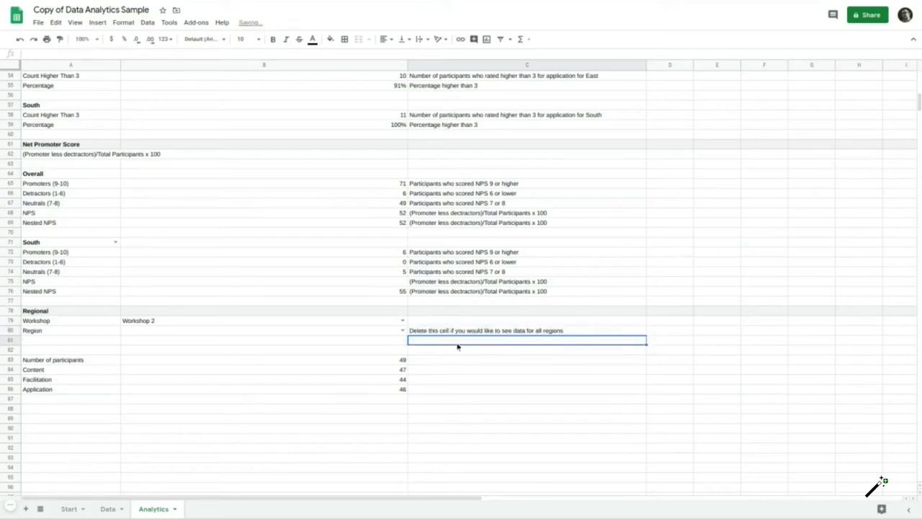
Add the row label NPS in A87 below Application.
left_click(72, 398)
type("NPS")
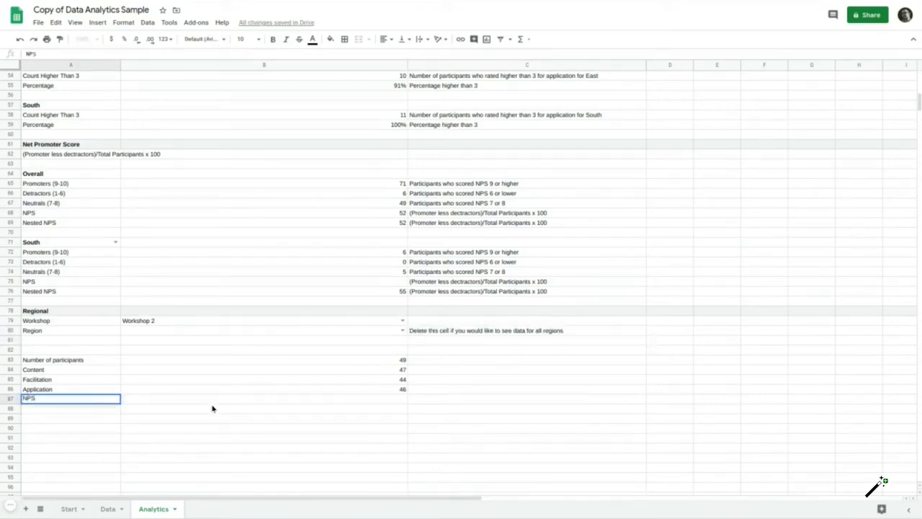
key("Return")
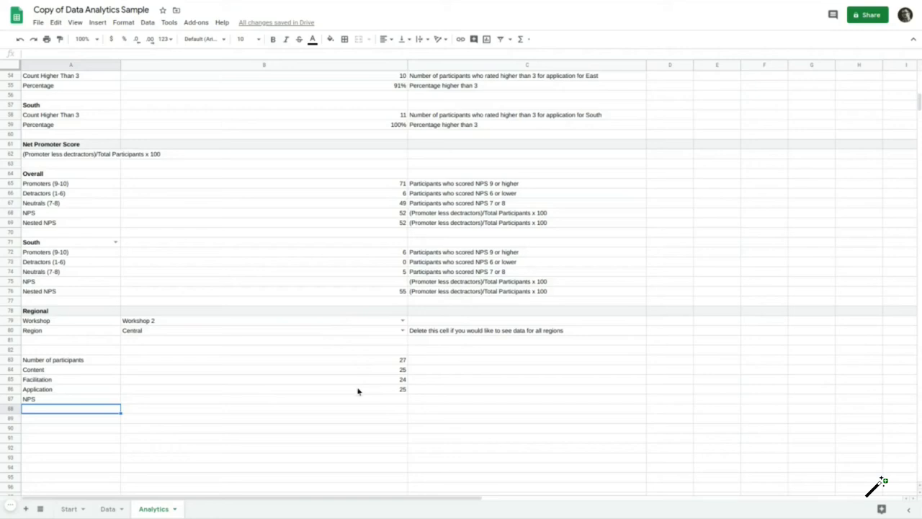
Copy the Nested NPS formula from B76 into B89 and B90 as working copies.
left_click(352, 292)
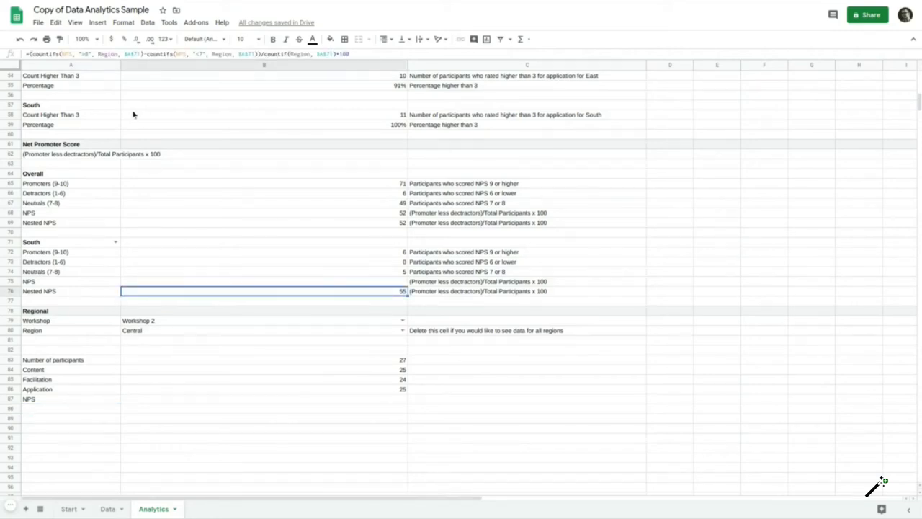
key("ctrl+c")
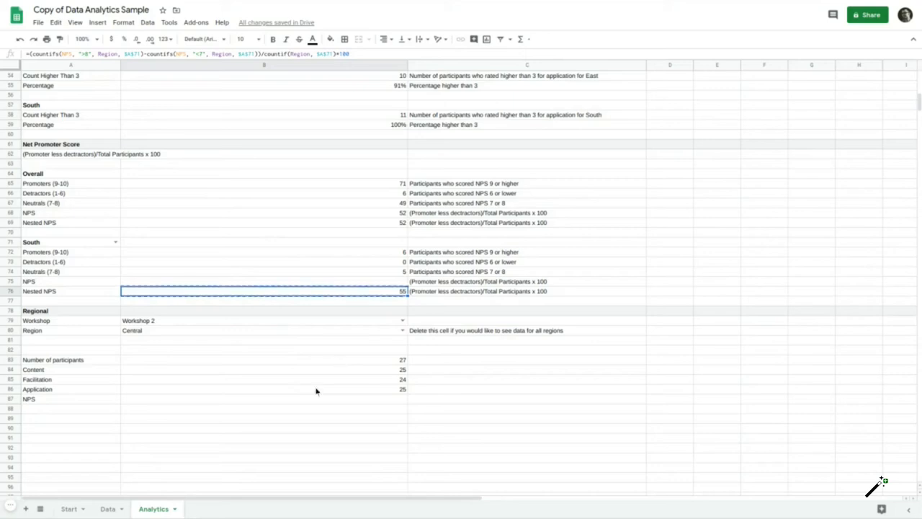
left_click(257, 424)
key("ctrl+v")
left_click(237, 432)
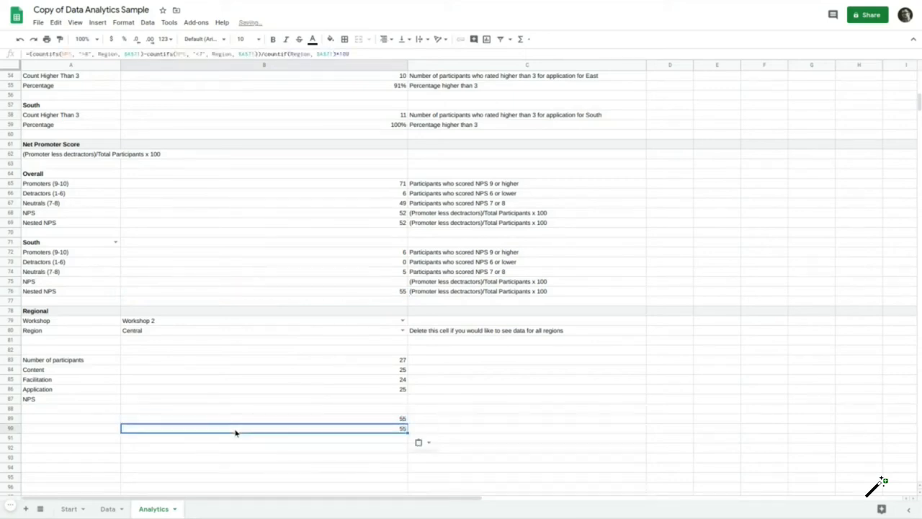
left_click(152, 400)
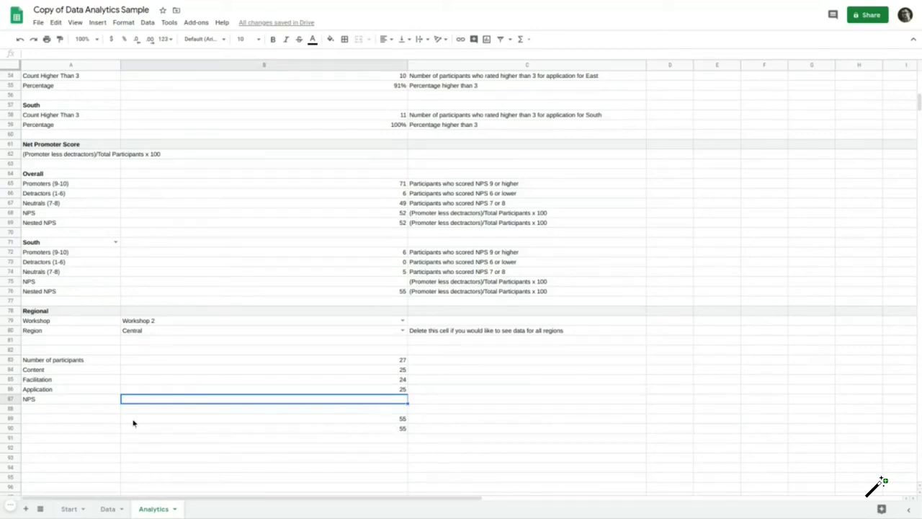
Label the working formulas with "if region is blank" in A89 and "if region is not blank" in A90.
left_click(95, 421)
type("if region i")
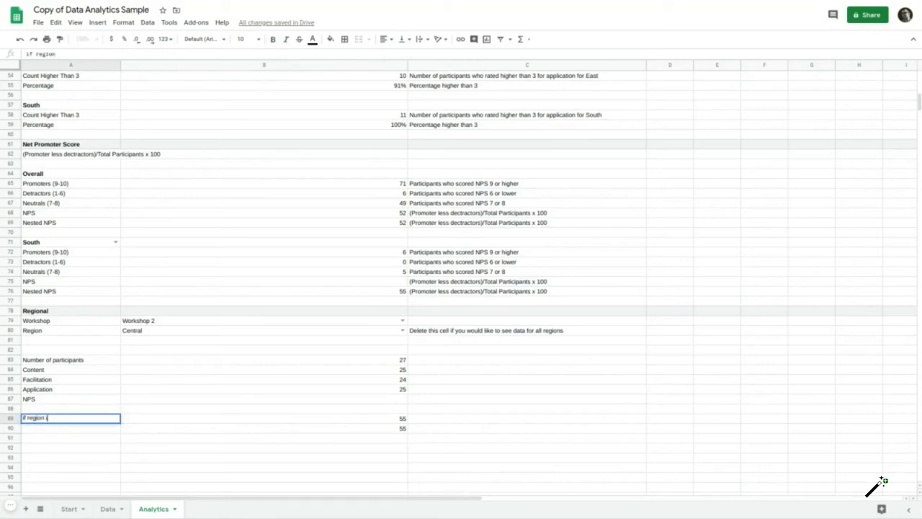
type("s blank")
key("Return")
type("if regio")
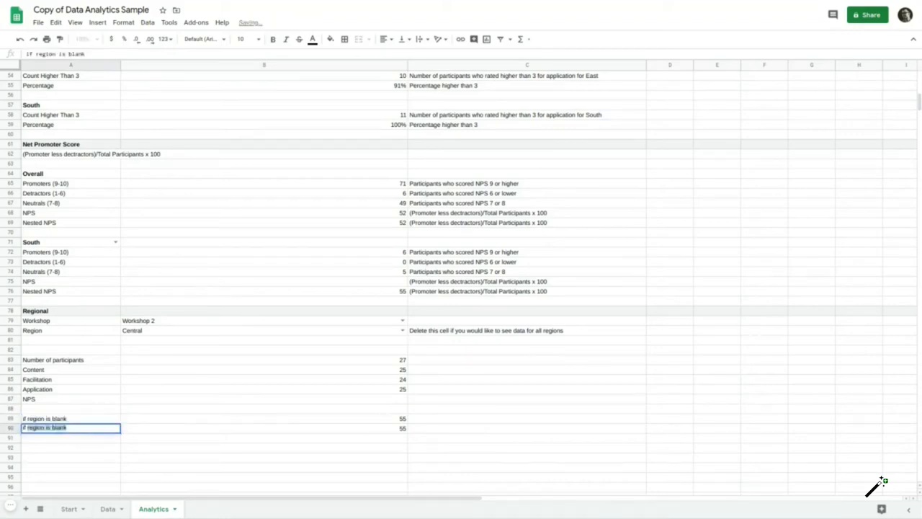
type("n is not blank")
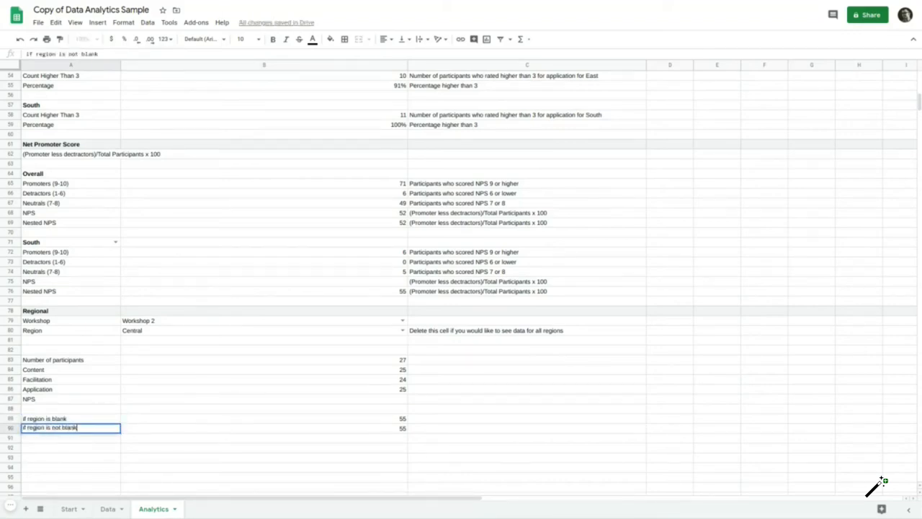
key("Return")
Change the first COUNTIFS in the B89 formula to use Workshop and $B$79 instead of the region criteria.
left_click(264, 421)
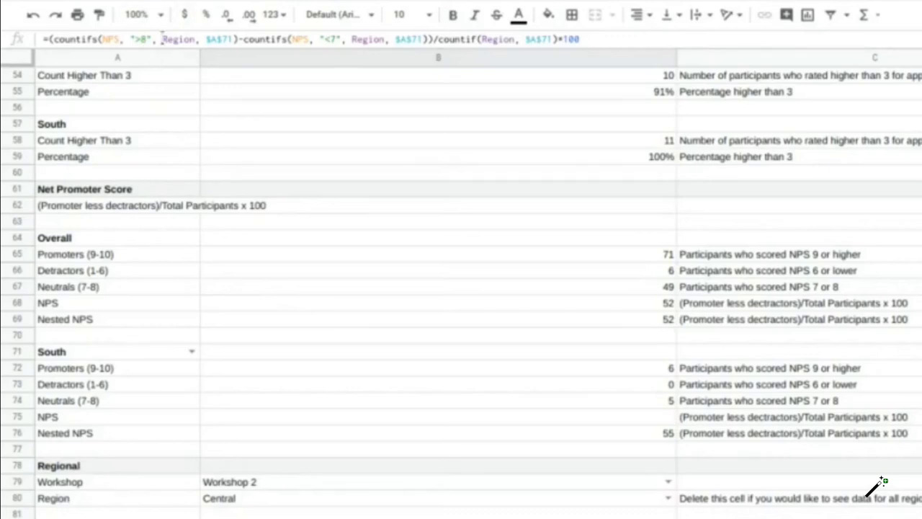
double_click(180, 40)
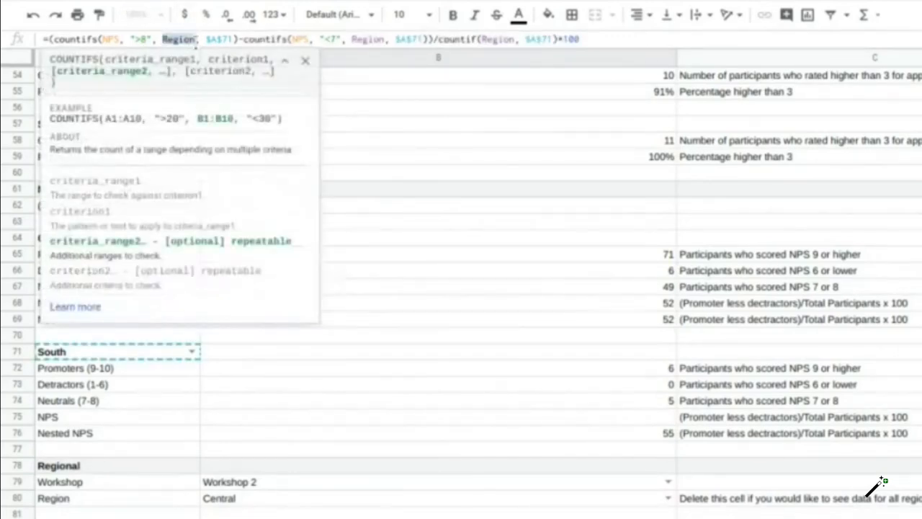
type("Workshop")
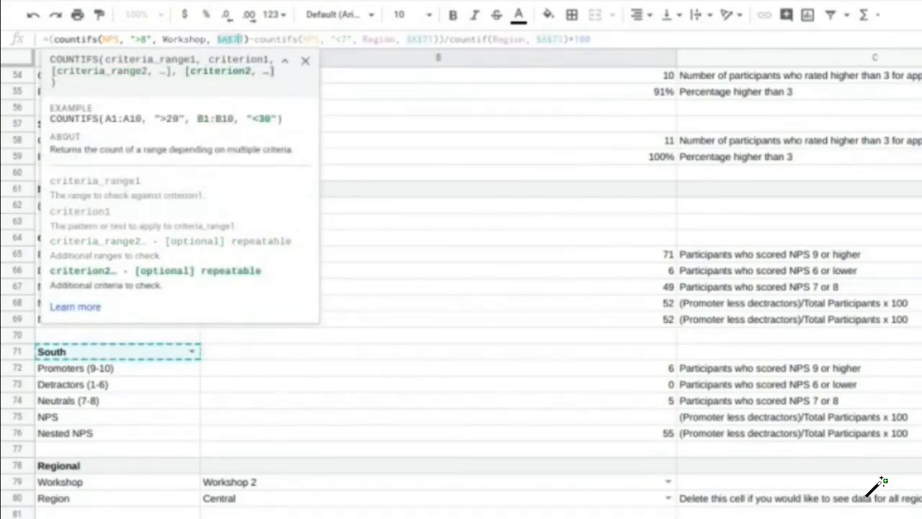
key("Left")
key("Left")
key("Left")
key("Delete")
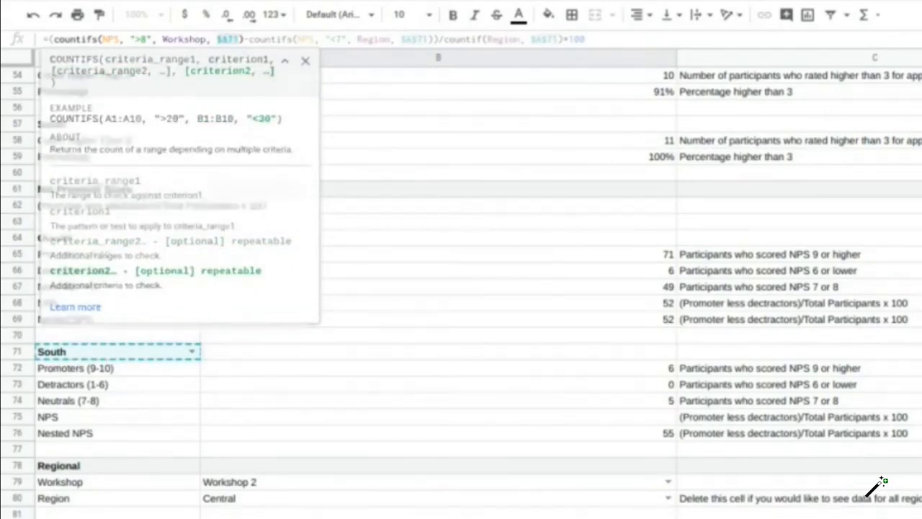
type("B")
key("Right")
key("Right")
key("Delete")
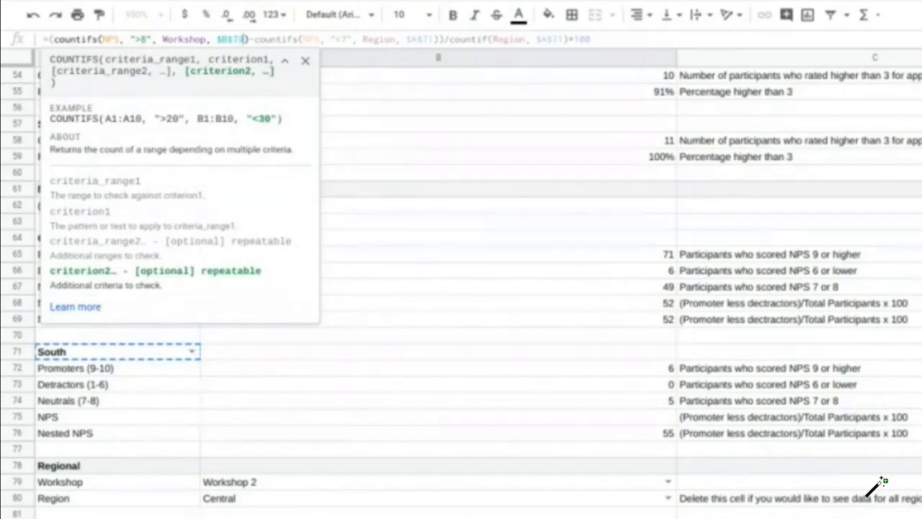
type("9")
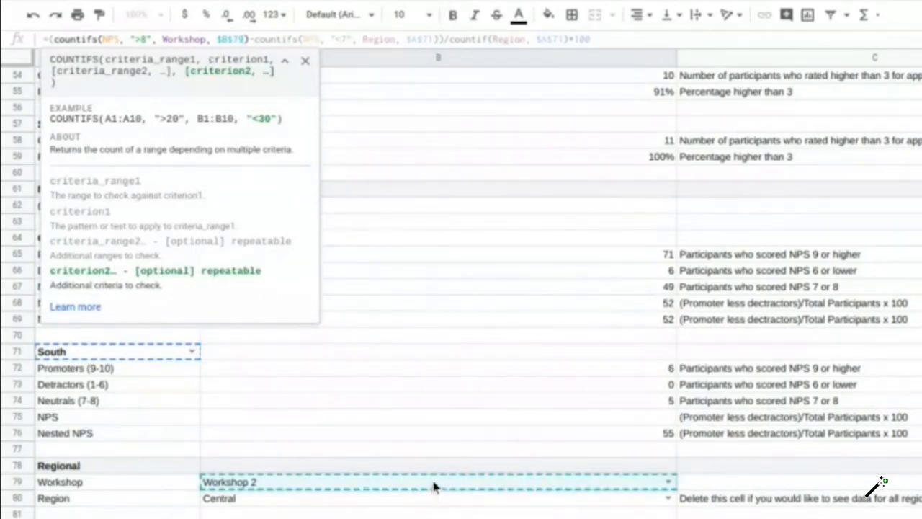
Replace the region criteria in the second COUNTIFS and the COUNTIF of B89 with Workshop, $B$79.
left_click_drag(162, 40, 245, 40)
key("ctrl+c")
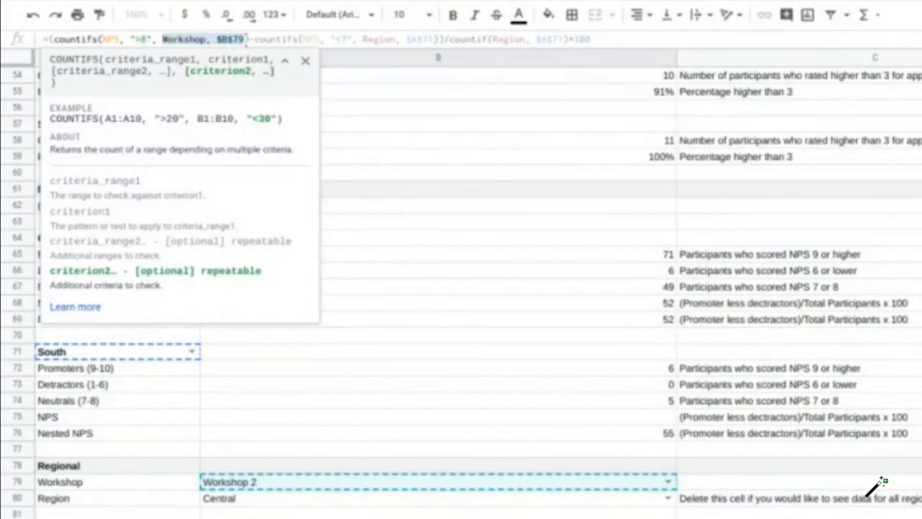
left_click_drag(363, 39, 430, 41)
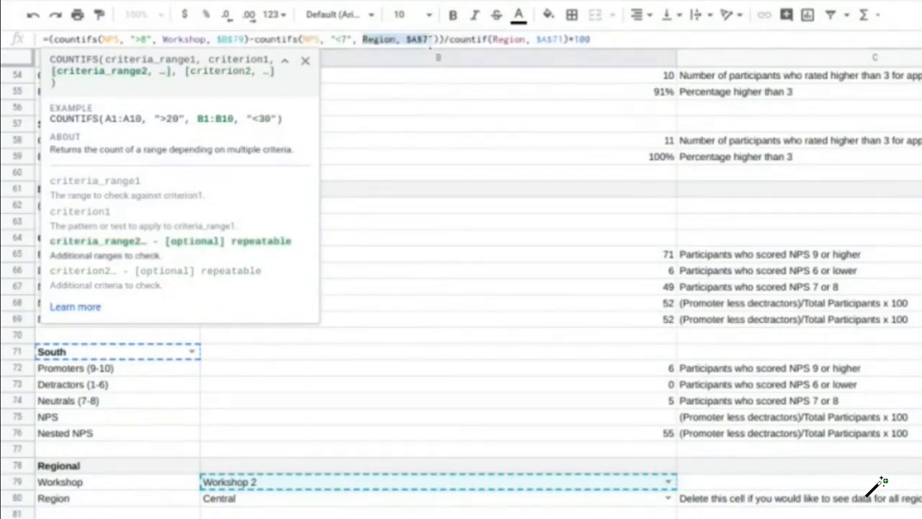
key("ctrl+v")
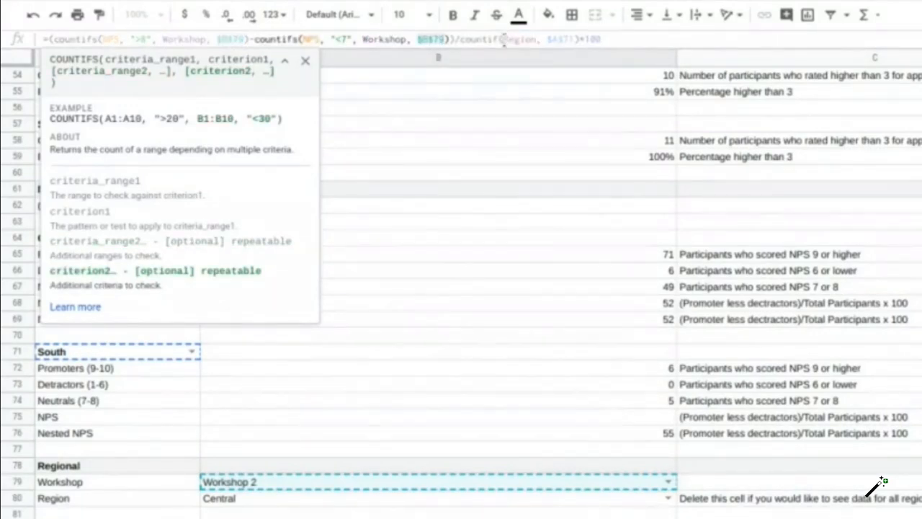
left_click_drag(502, 40, 571, 39)
key("ctrl+v")
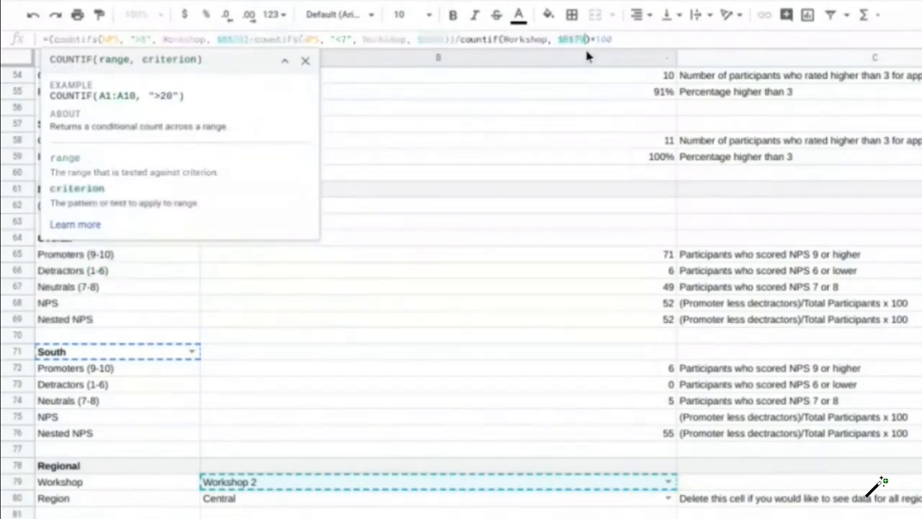
left_click(626, 39)
key("Return")
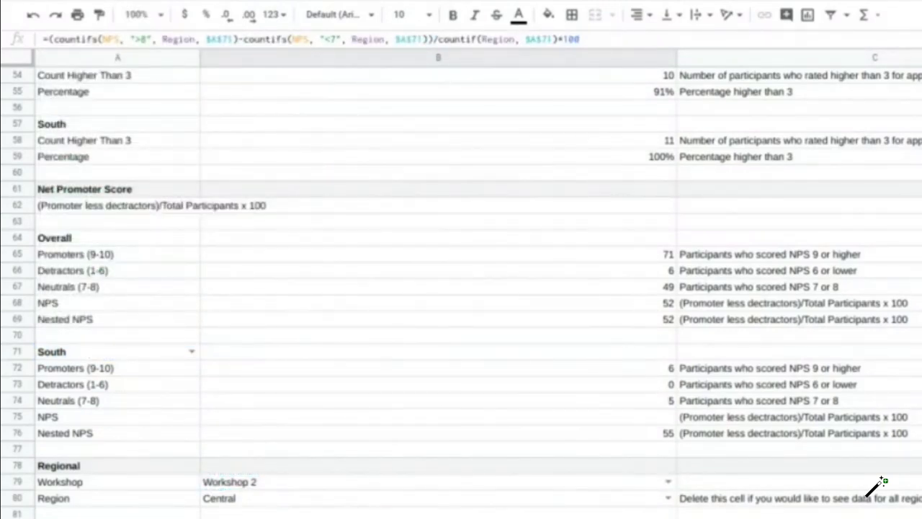
Copy the workshop-based NPS formula from B89 into B90.
key("Up")
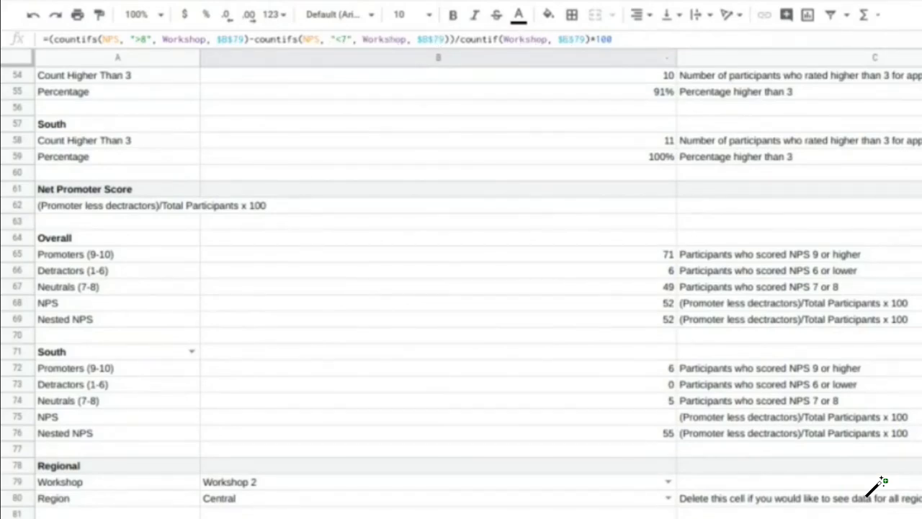
key("ctrl+c")
left_click(348, 431)
key("ctrl+v")
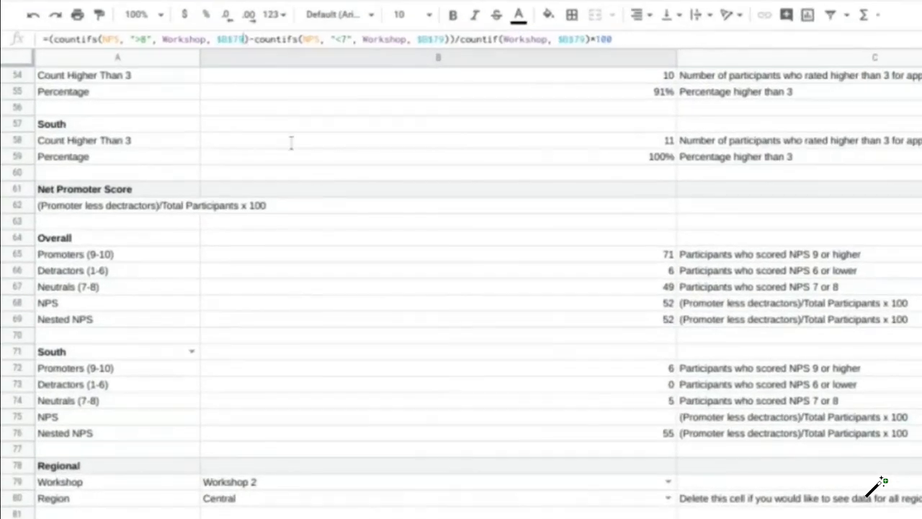
Add the criteria pair Region, $B$80 to both COUNTIFS functions and the COUNTIF in the B90 formula.
type(", Region,")
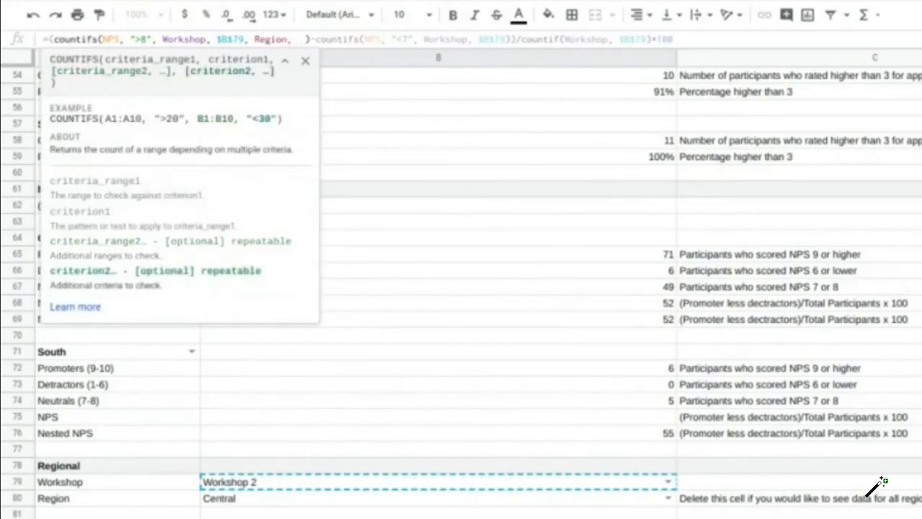
type(" $B$80")
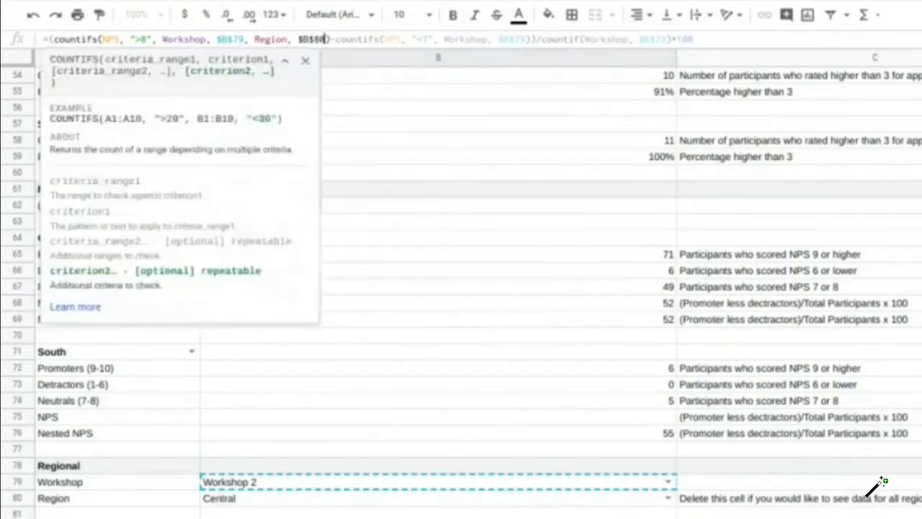
left_click_drag(280, 39, 329, 40)
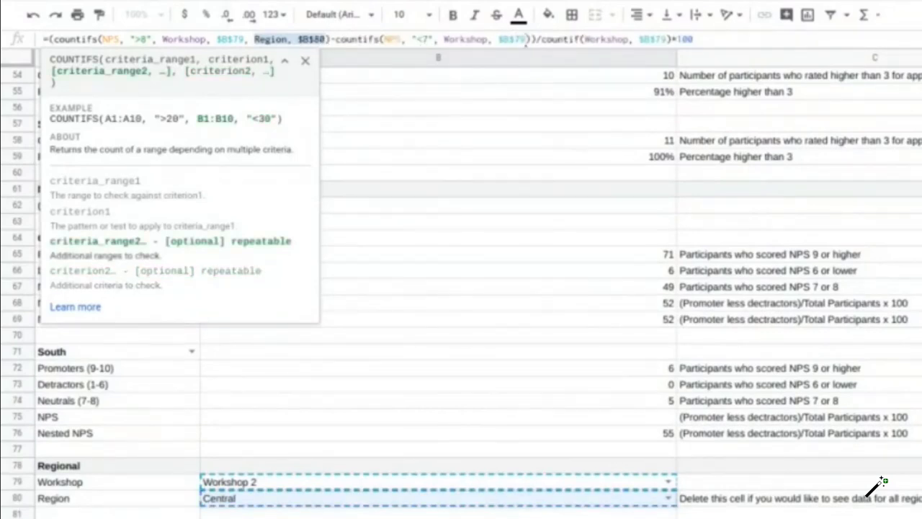
left_click(526, 41)
type(",")
key("ctrl+v")
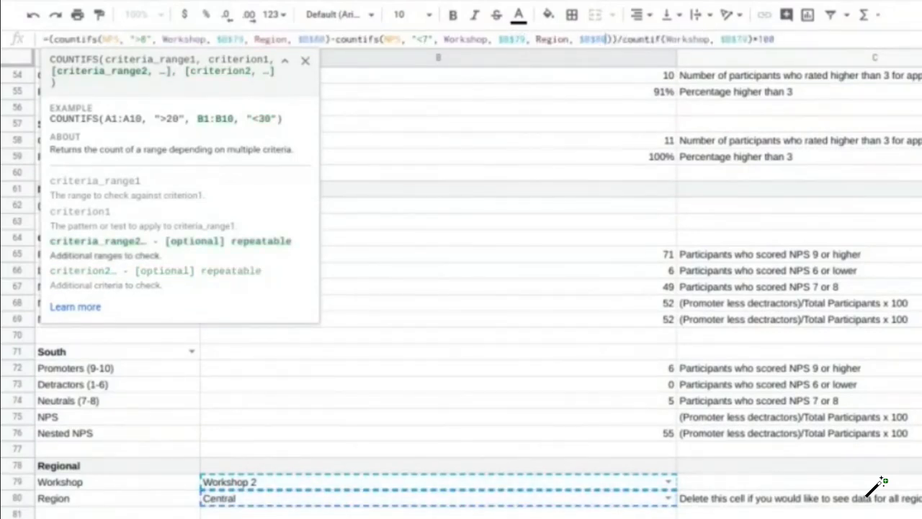
left_click(748, 39)
type(",")
key("ctrl+v")
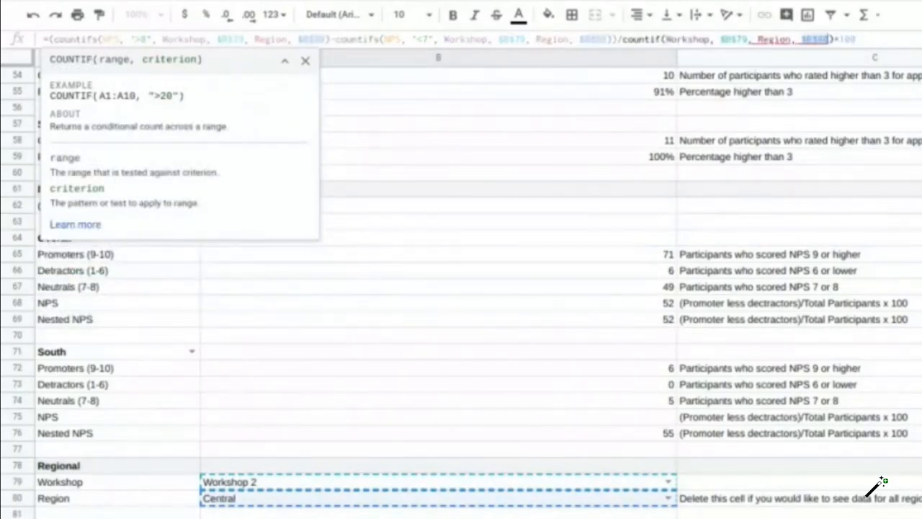
key("Return")
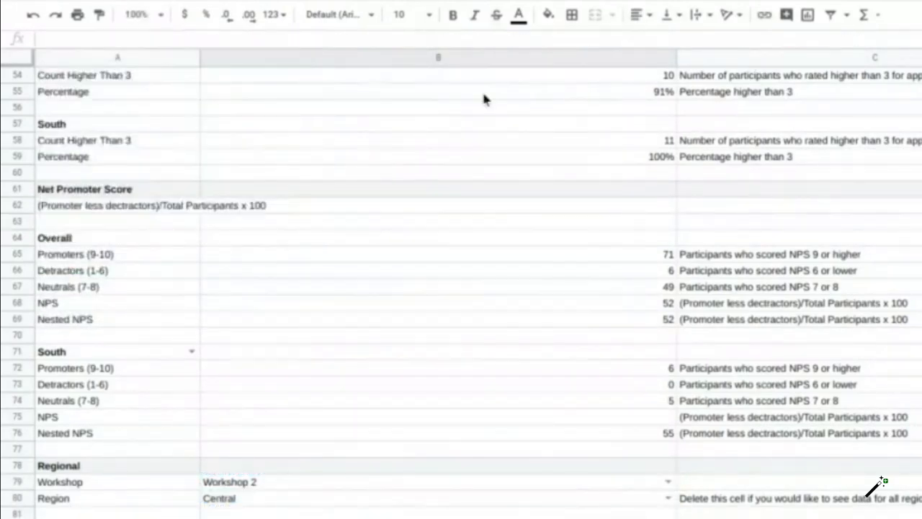
Change the COUNTIF in the denominator of the B90 formula to COUNTIFS.
left_click(317, 428)
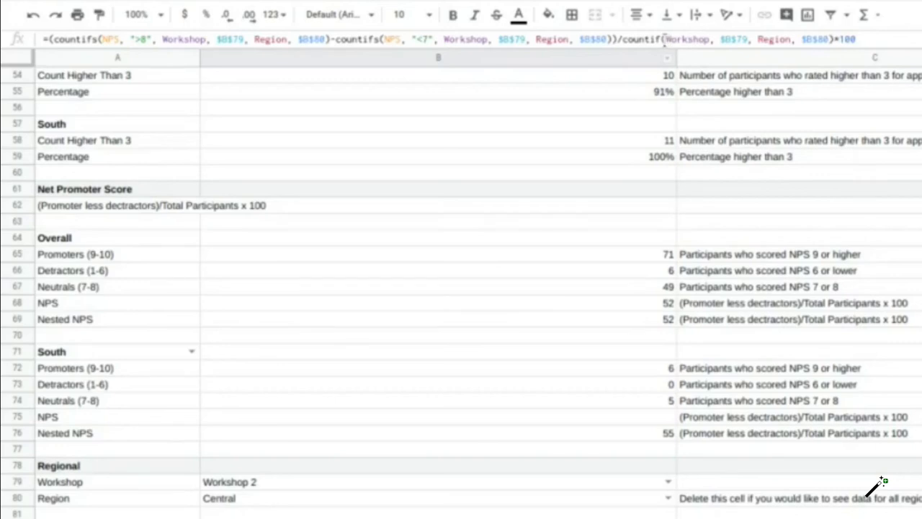
left_click(664, 38)
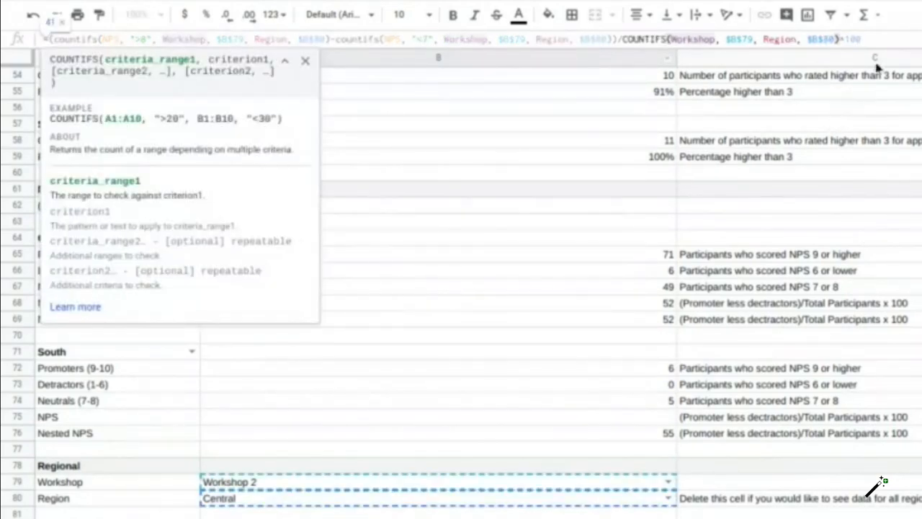
key("Return")
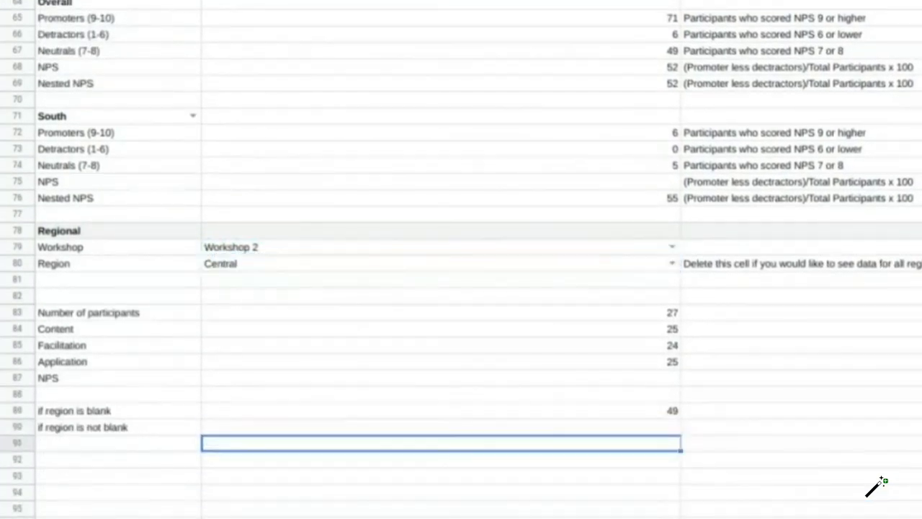
key("Up")
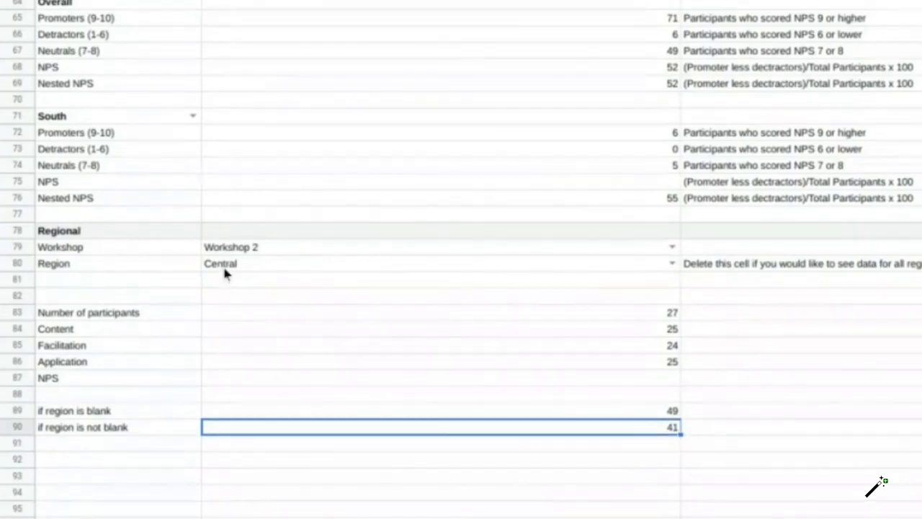
Clear the region in B80 to test both working NPS formulas, and set it back to Central.
left_click(224, 267)
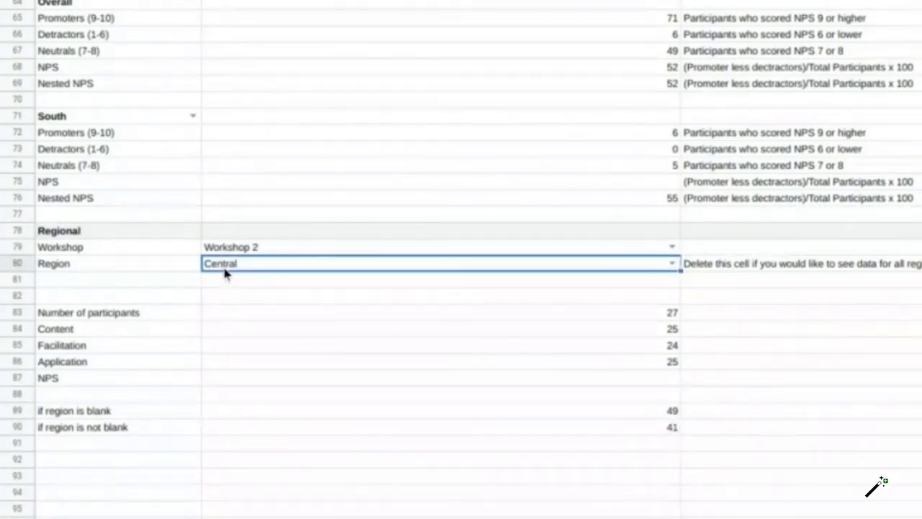
key("Delete")
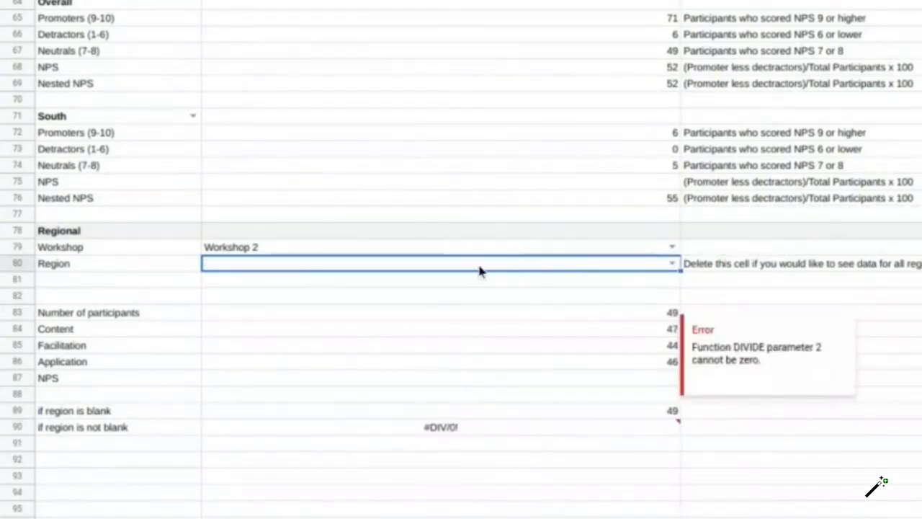
left_click(671, 264)
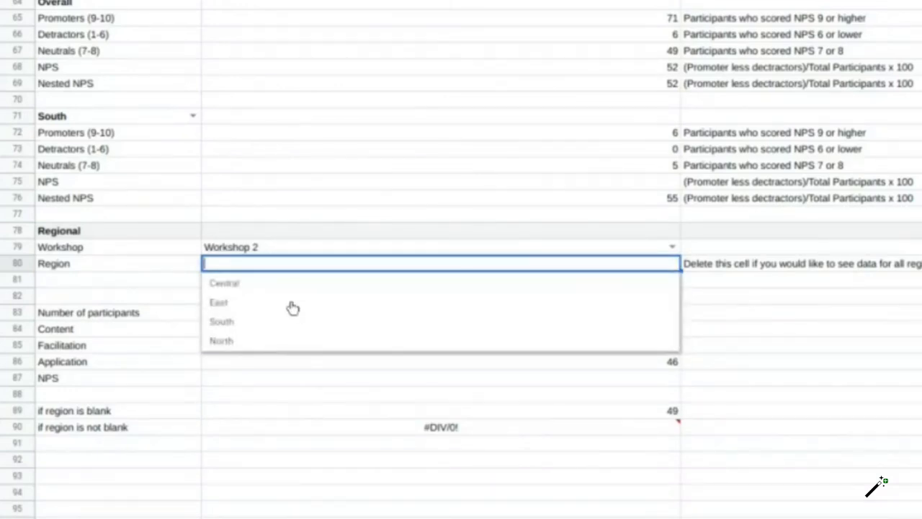
left_click(292, 308)
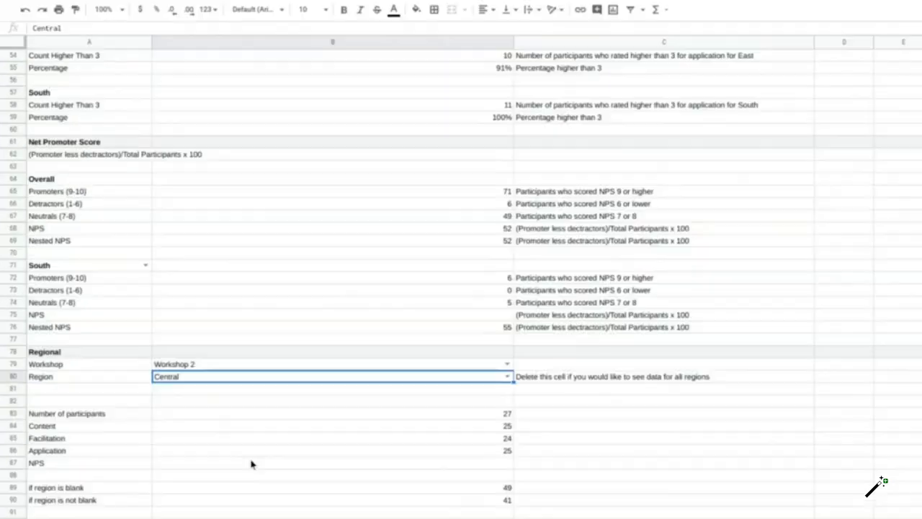
Enter the starting formula =if($B$80="") in B87 of the NPS row.
left_click(333, 378)
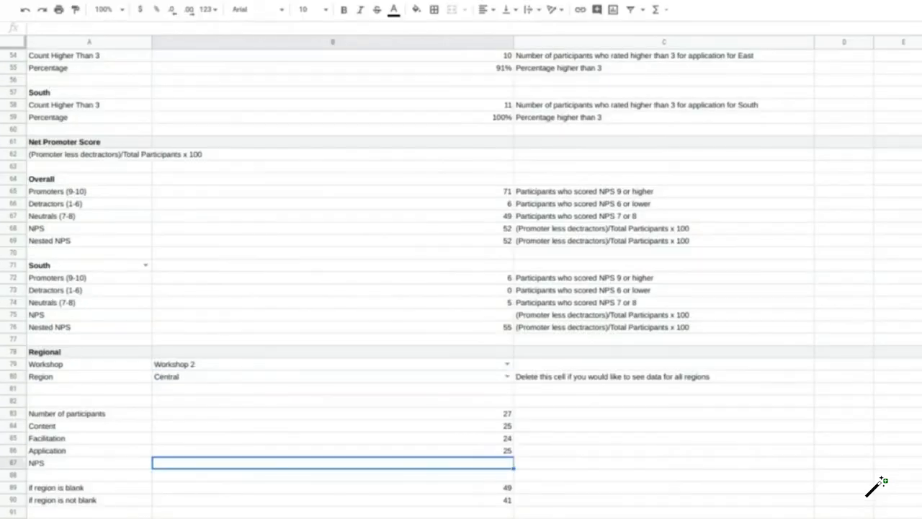
type("=")
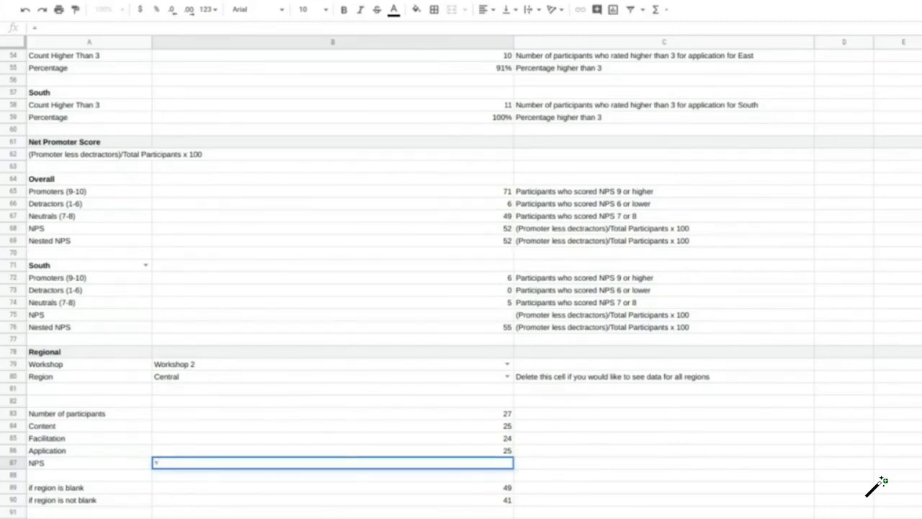
type("if($B$80")
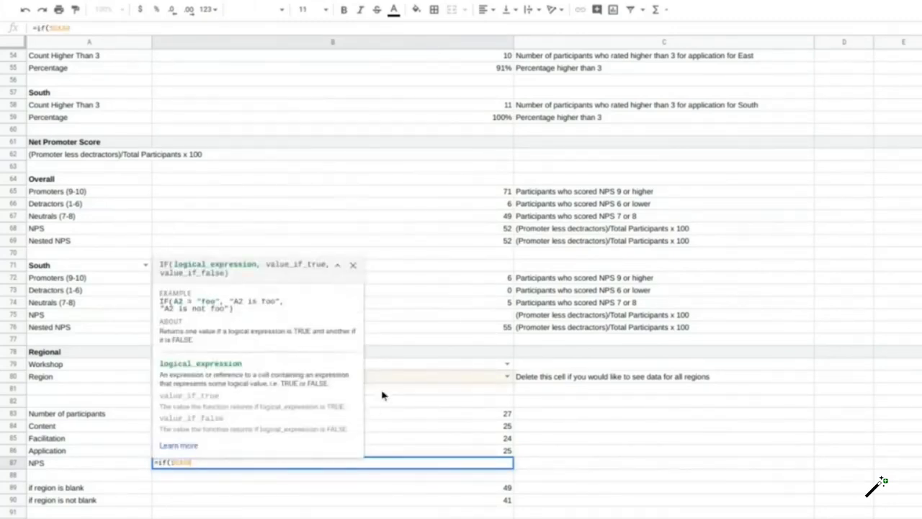
type("=\"\")")
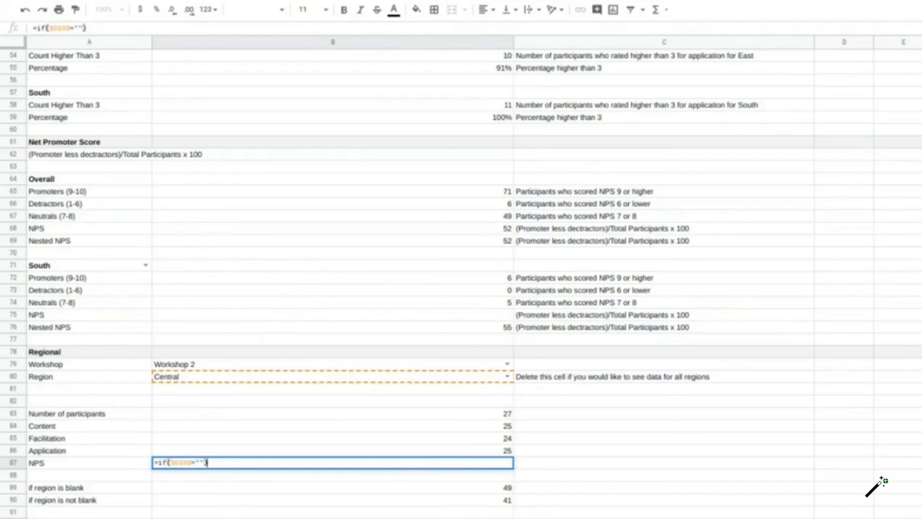
key("Return")
Copy the B89 NPS formula without its equals sign into the IF in B87 as the value-if-true argument, followed by a comma.
left_click(384, 489)
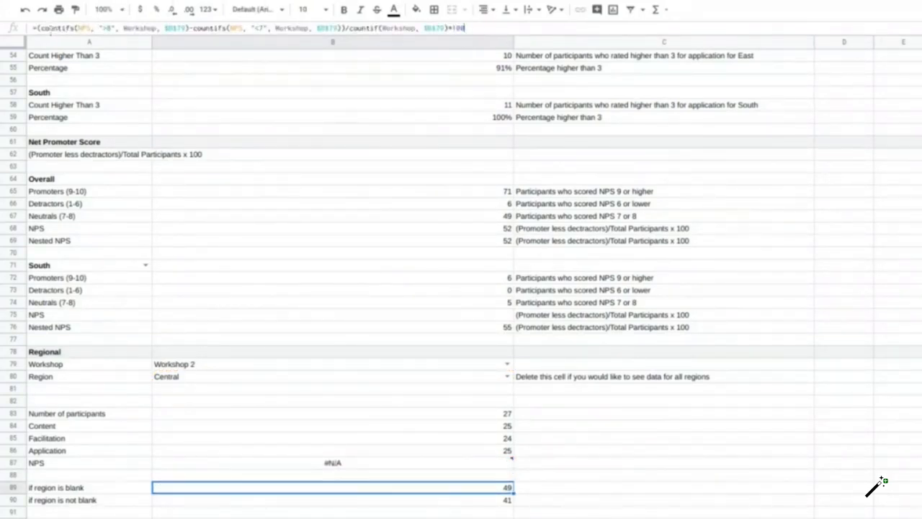
left_click_drag(465, 27, 468, 54)
key("ctrl+c")
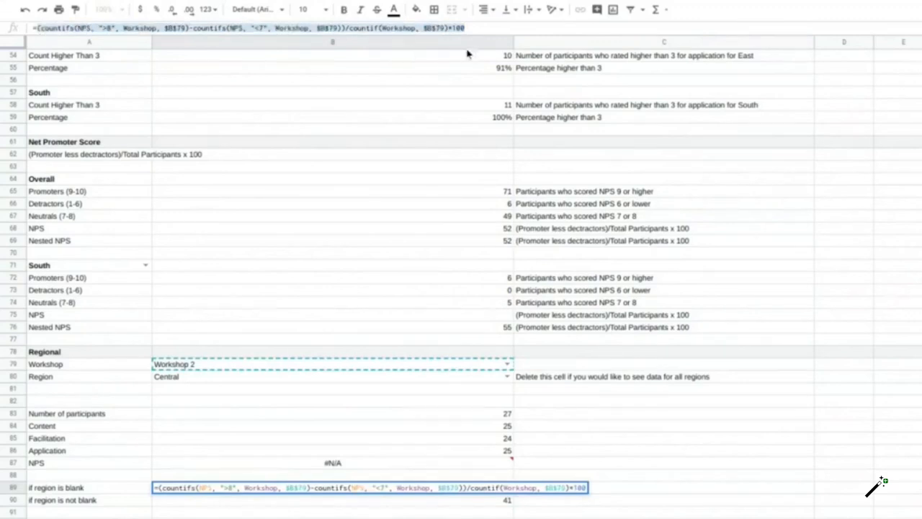
left_click(417, 468)
key("Escape")
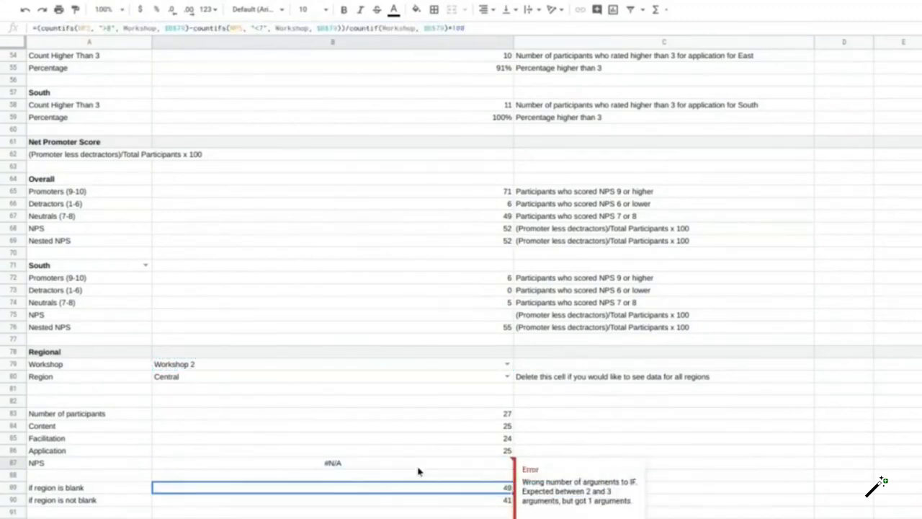
left_click(417, 468)
left_click(83, 27)
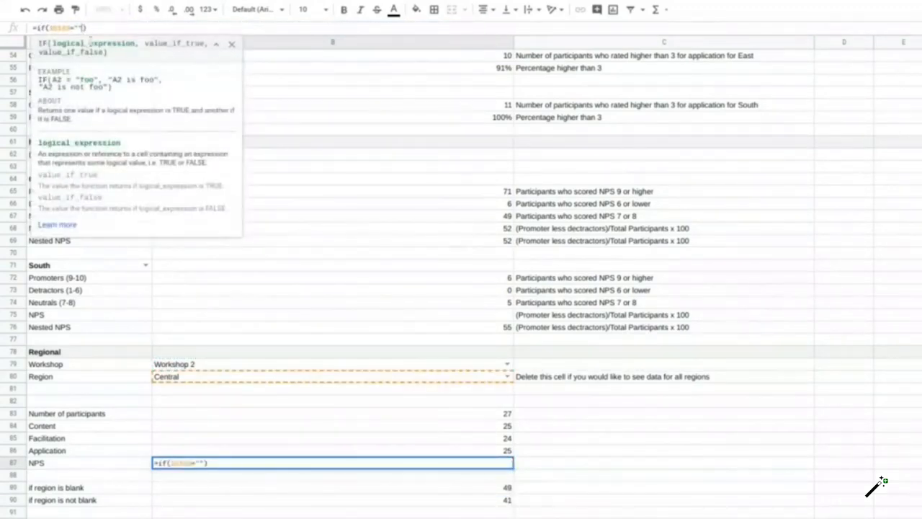
type(",")
key("ctrl+v")
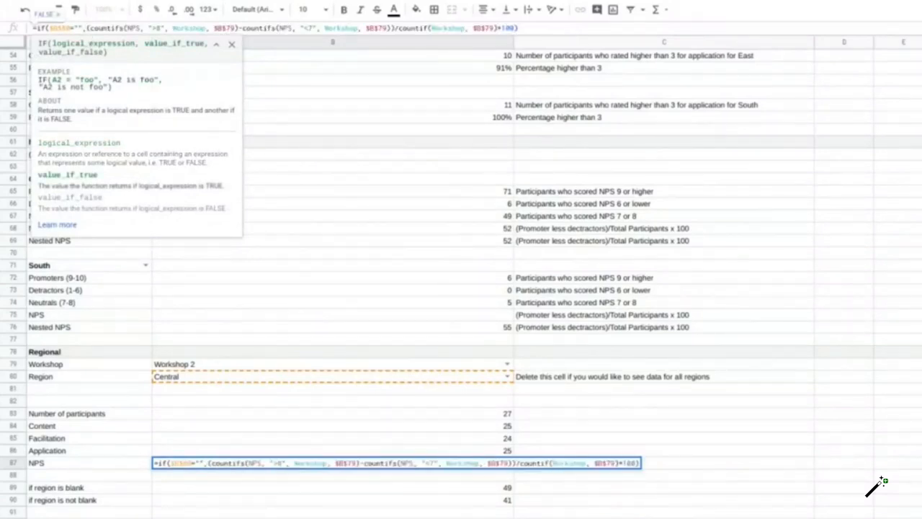
type(",")
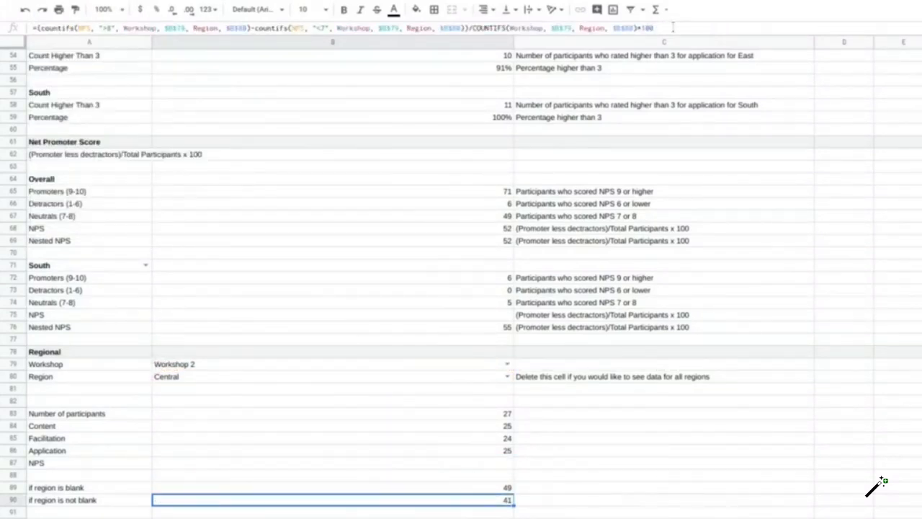
key("Return")
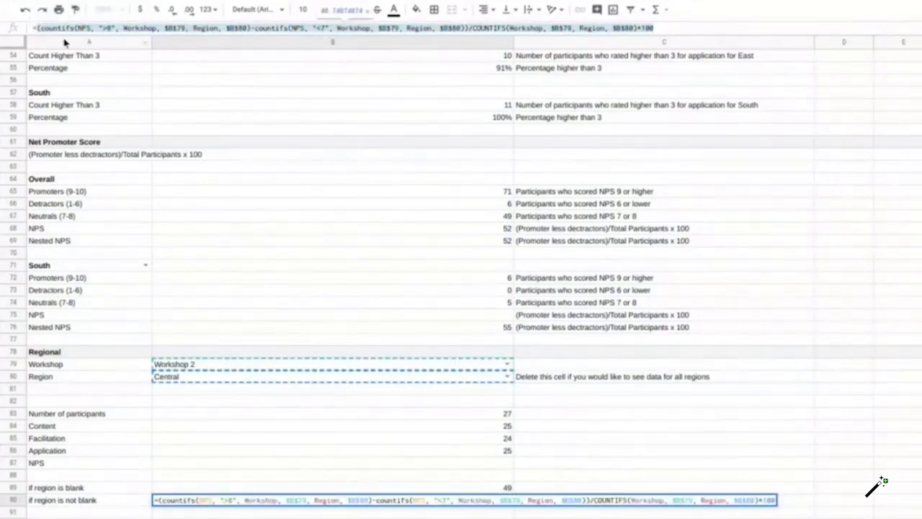
Add the copied B90 NPS formula as the value-if-false argument of the IF in B87, and round the displayed result to no decimals.
key("Escape")
left_click(368, 463)
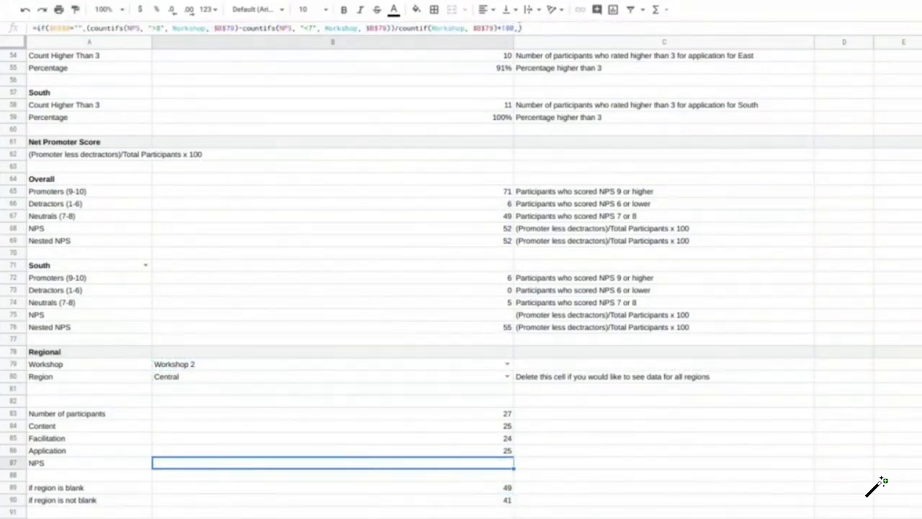
left_click(518, 28)
type("(countifs(NPS, \">8\", Workshop, $B$79, Region, $B$80)-countifs(NPS, \"<7\", Workshop, $B$79, Region, $B$80))/COUNTIFS(Workshop, $B$79, Region, $B$80)*100")
key("Return")
left_click(473, 466)
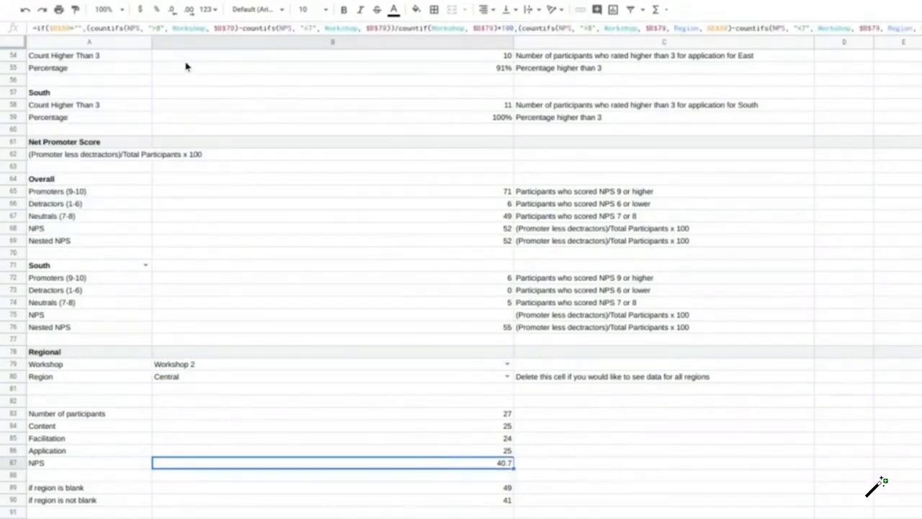
left_click(173, 10)
Test the combined NPS formula in B87 by setting the region in B80 to East and clearing it.
left_click(507, 377)
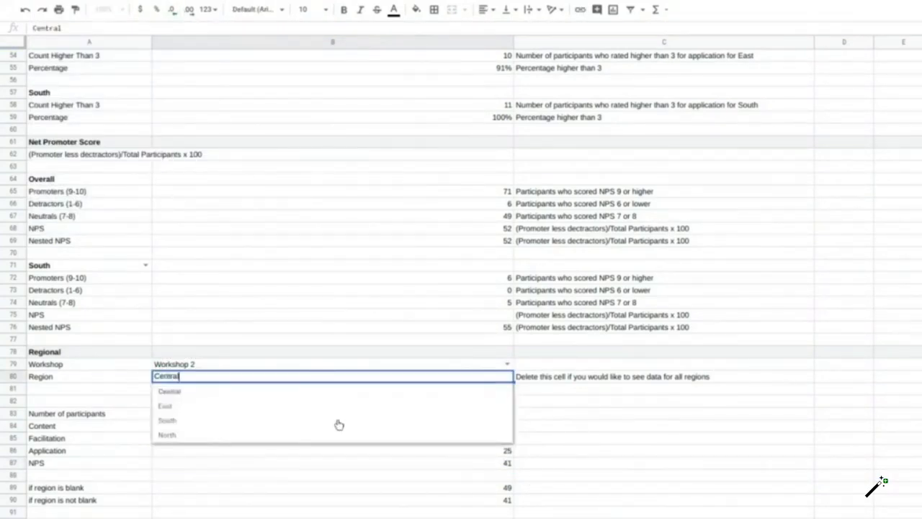
left_click(291, 404)
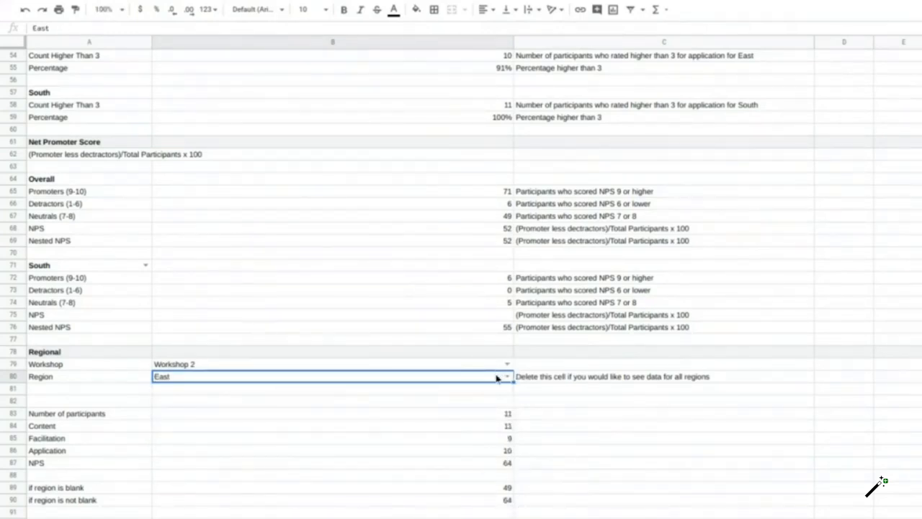
key("Delete")
left_click(487, 467)
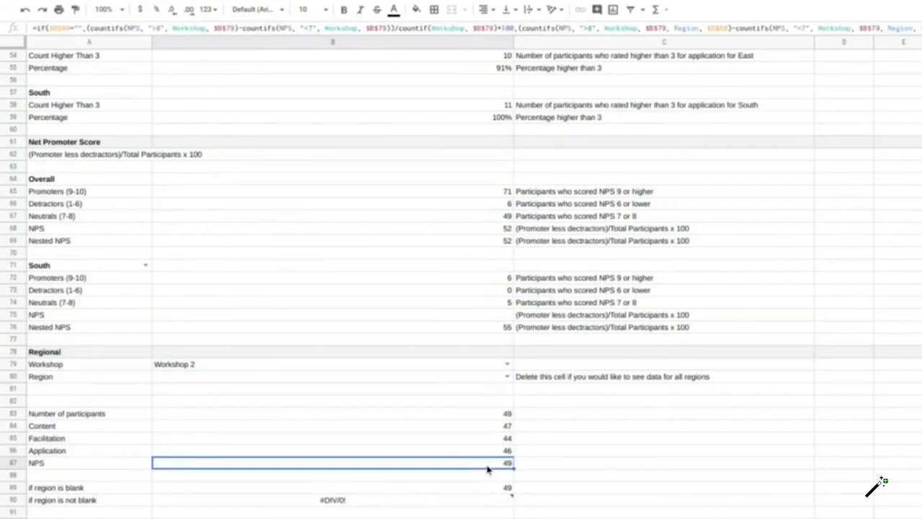
Clear the contents of helper rows 89 and 90, including both labels and their test NPS formulas.
left_click(290, 490)
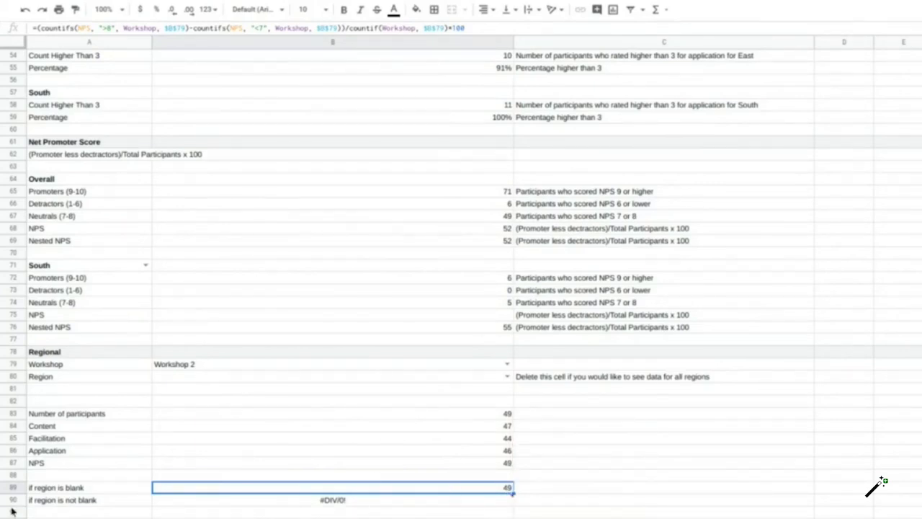
left_click_drag(12, 487, 12, 499)
key("Delete")
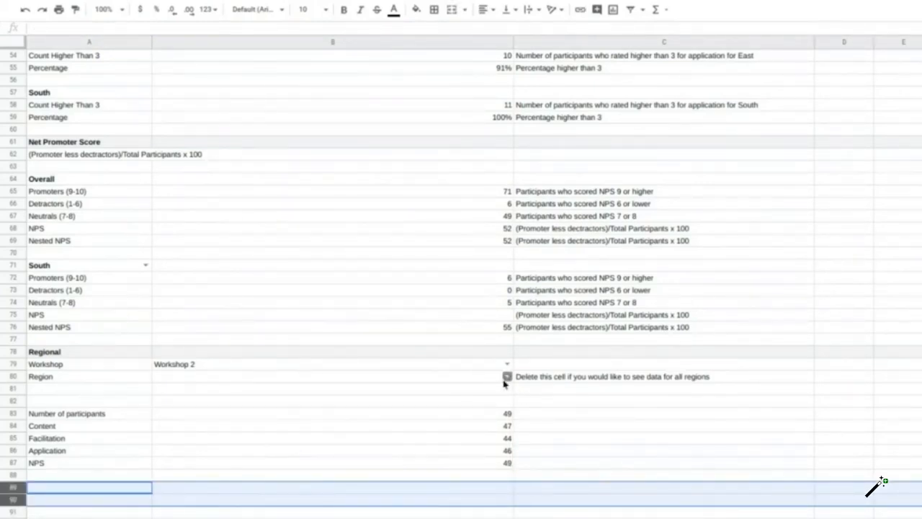